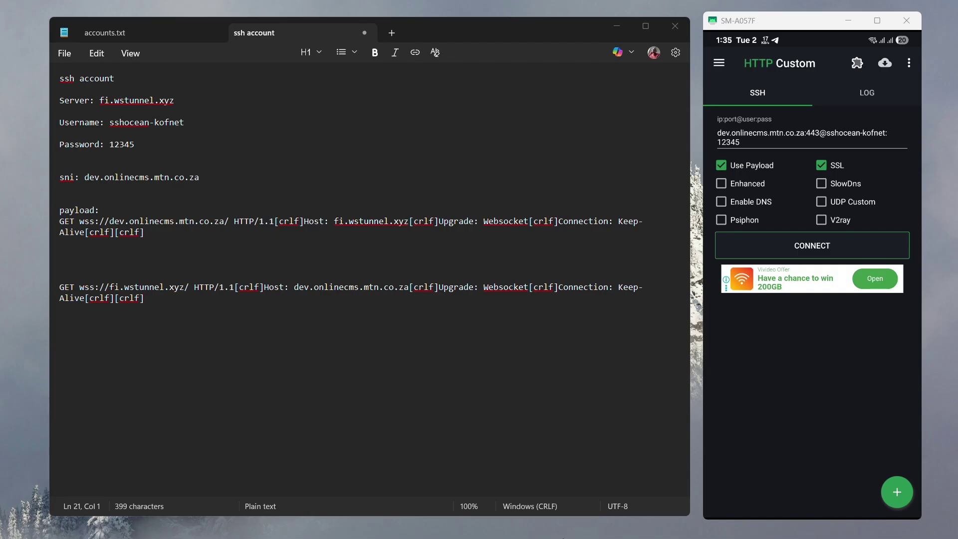
- Switch from the Notepad SSH notes to the browser's SNI Bug Host Generator page for Ghana
left_click(529, 533)
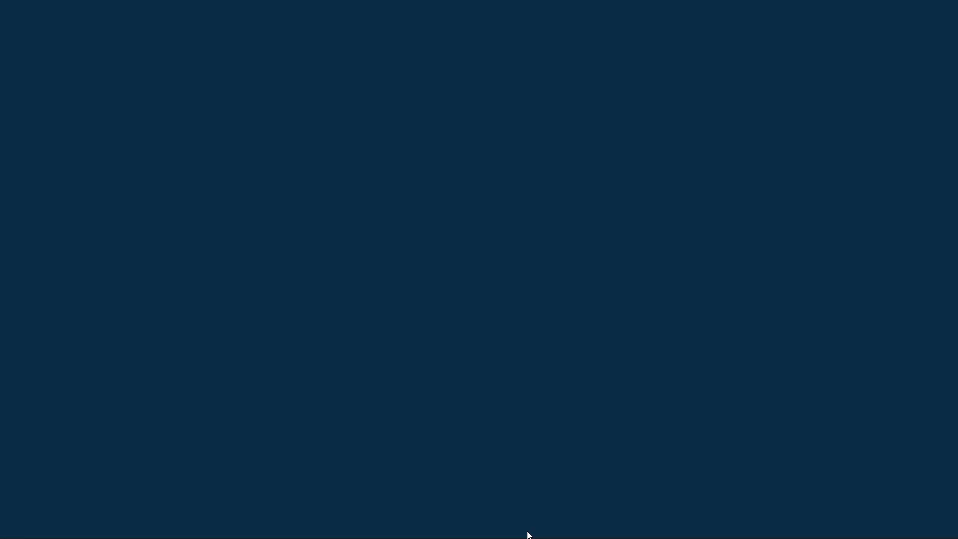
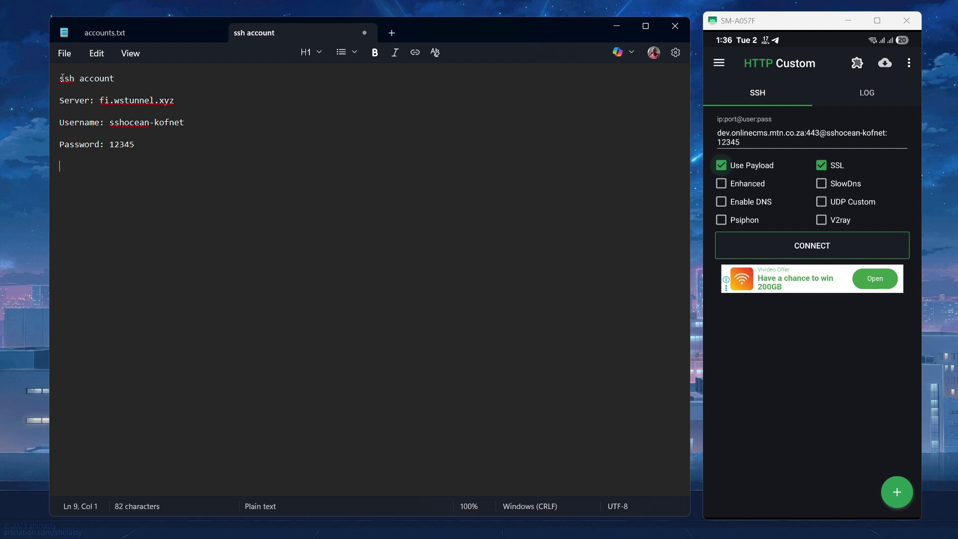
- On the phone, run Clear/Reset Config to wipe HTTP Custom's current connection settings
left_click(832, 375)
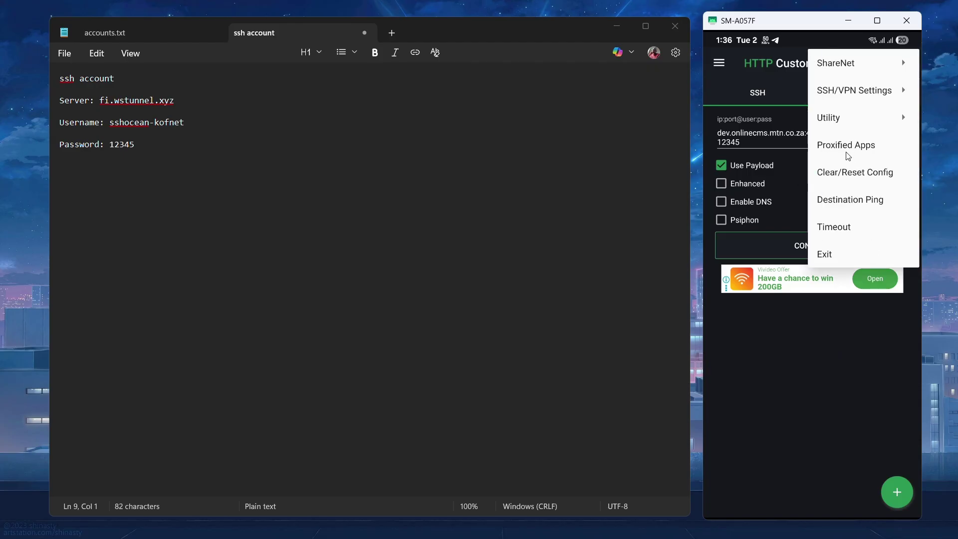
left_click(854, 174)
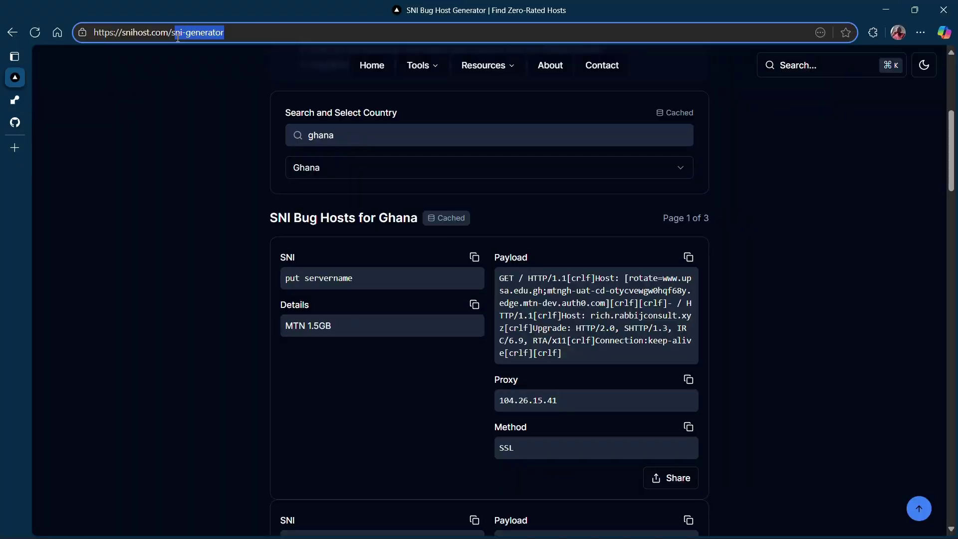
- Go to the snihost.com home page and open the SNI Bug Host Generator
left_click_drag(177, 36, 173, 35)
key("BackSpace")
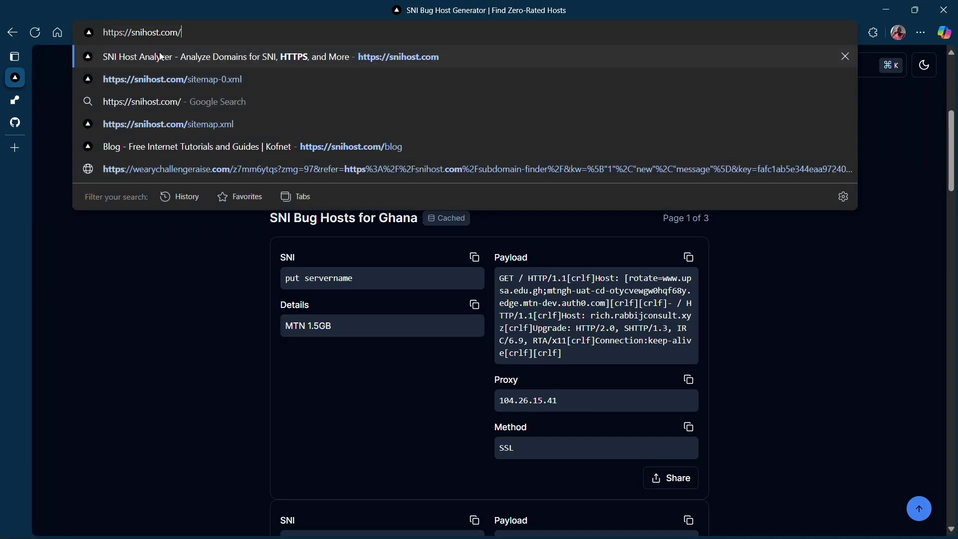
key("Return")
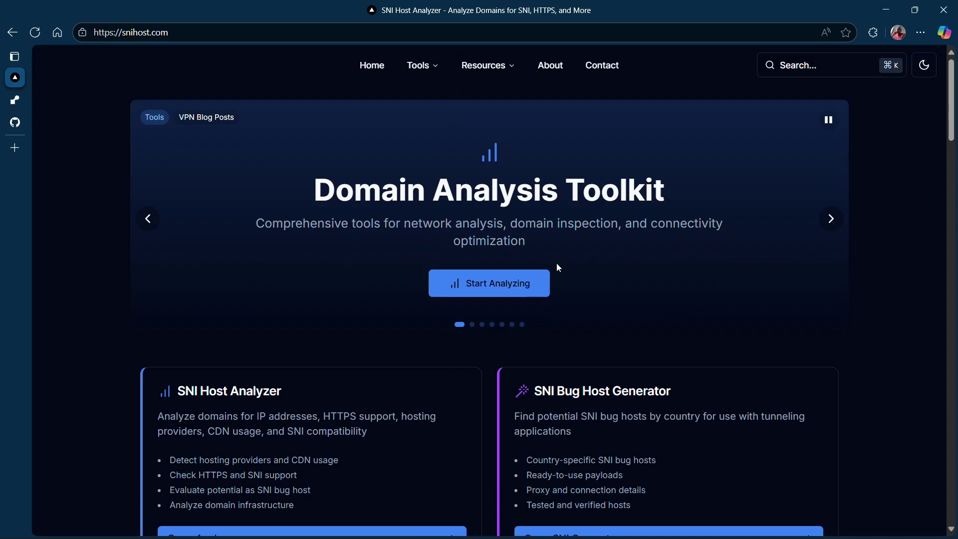
scroll(555, 270, "down", 2)
left_click(598, 426)
- Search the country list for ghana and select Ghana to list its bug hosts
scroll(765, 260, "down", 2)
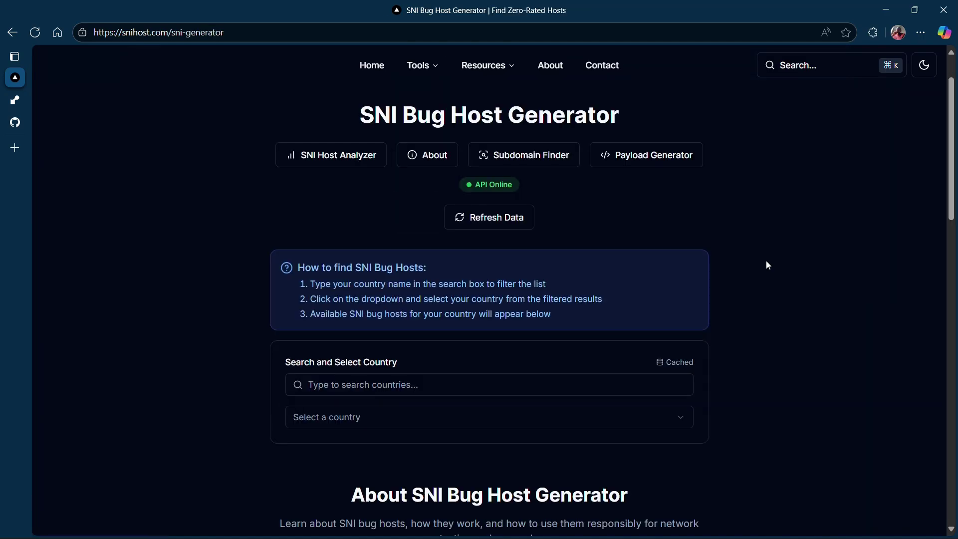
left_click(349, 322)
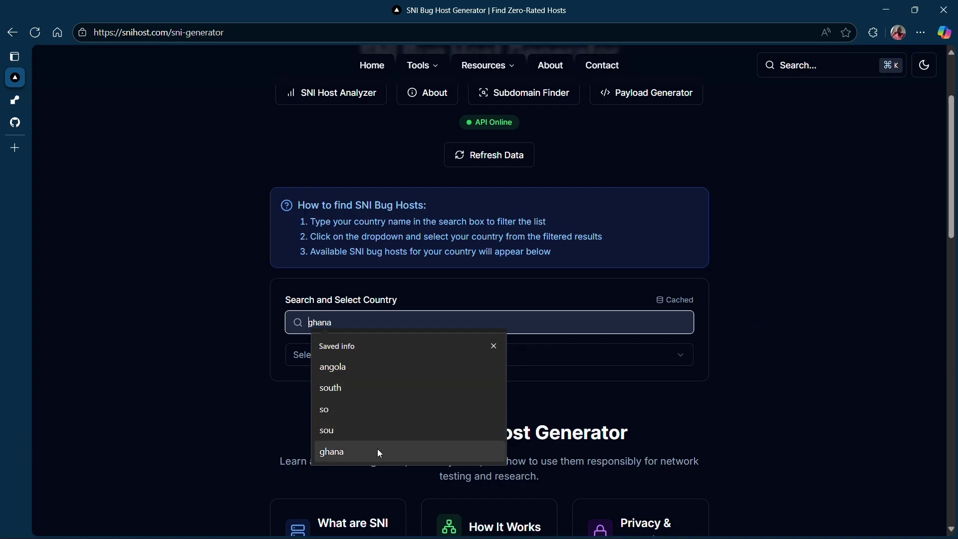
left_click(378, 451)
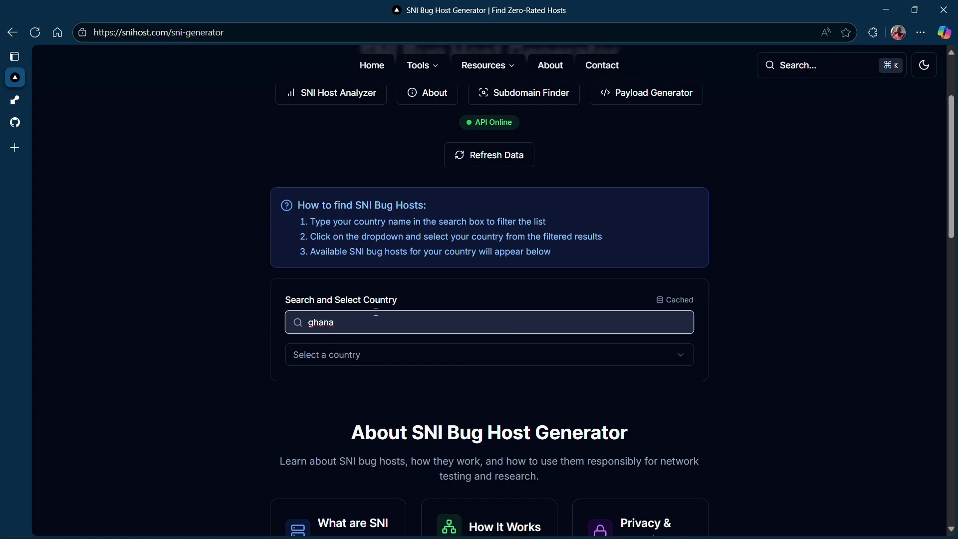
left_click(368, 360)
left_click(351, 383)
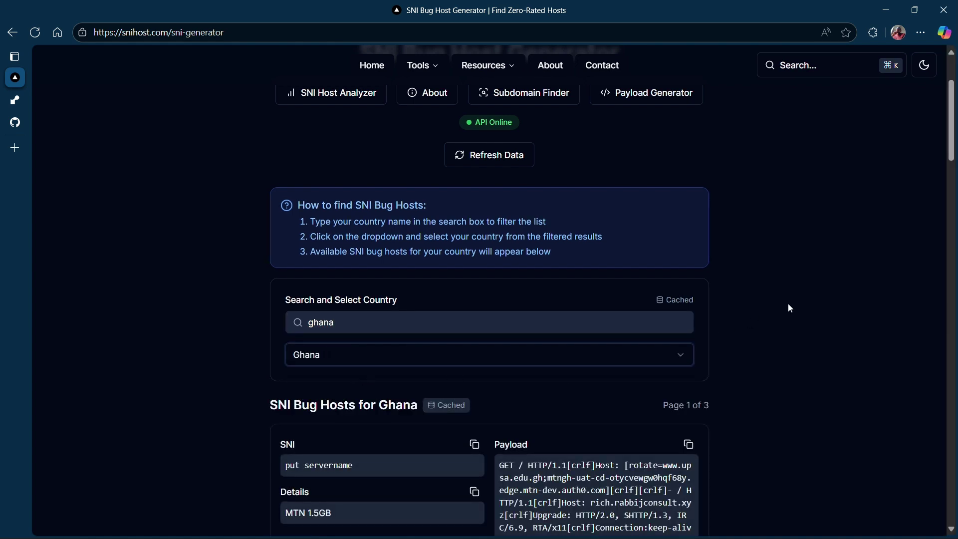
- Scan the Ghana results, then select the MTN 1.5GB card's text from SNI down to SSL
scroll(813, 291, "down", 2)
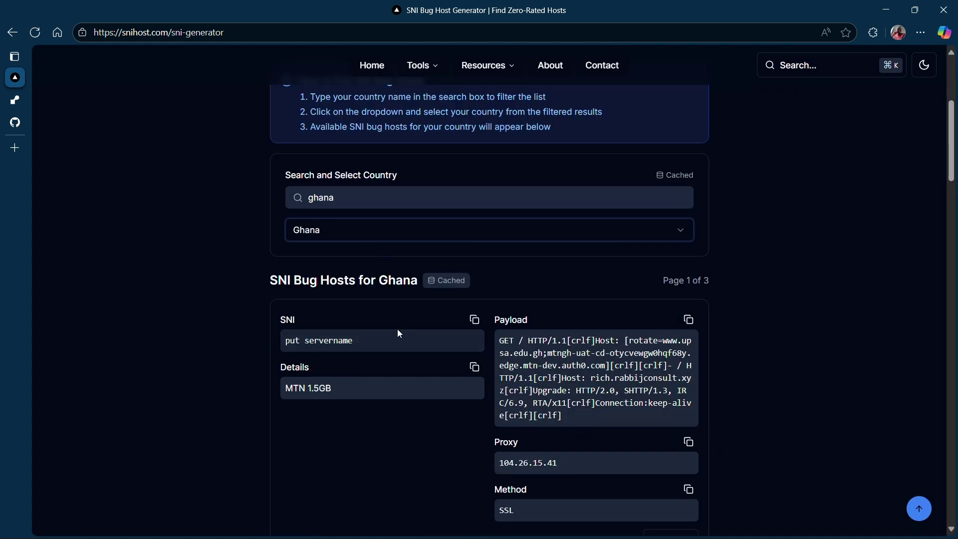
scroll(743, 329, "down", 4)
scroll(743, 329, "up", 1)
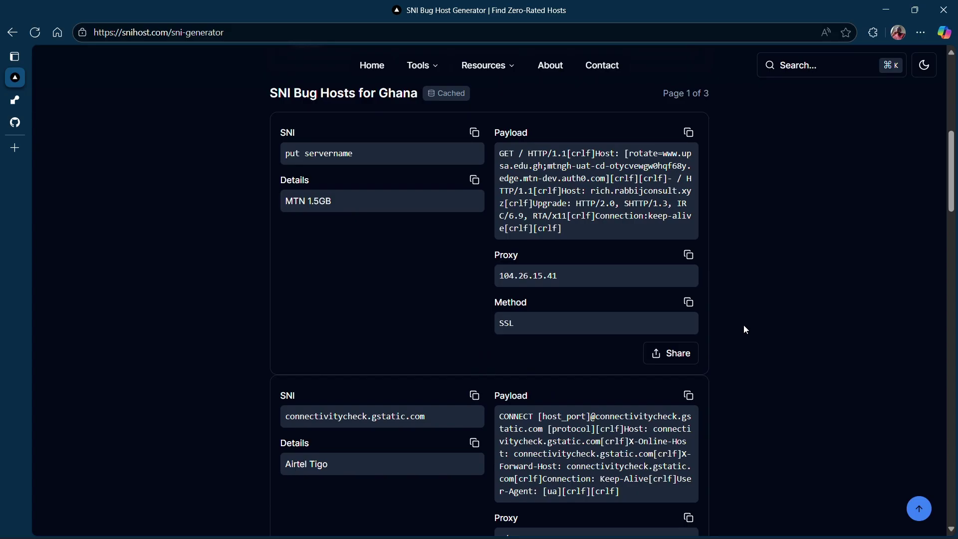
scroll(745, 329, "down", 1)
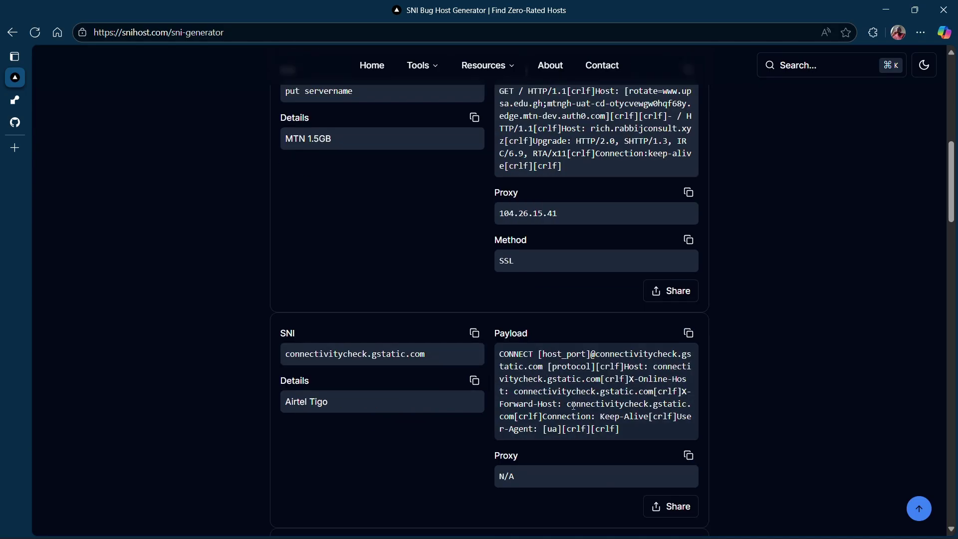
scroll(749, 339, "down", 5)
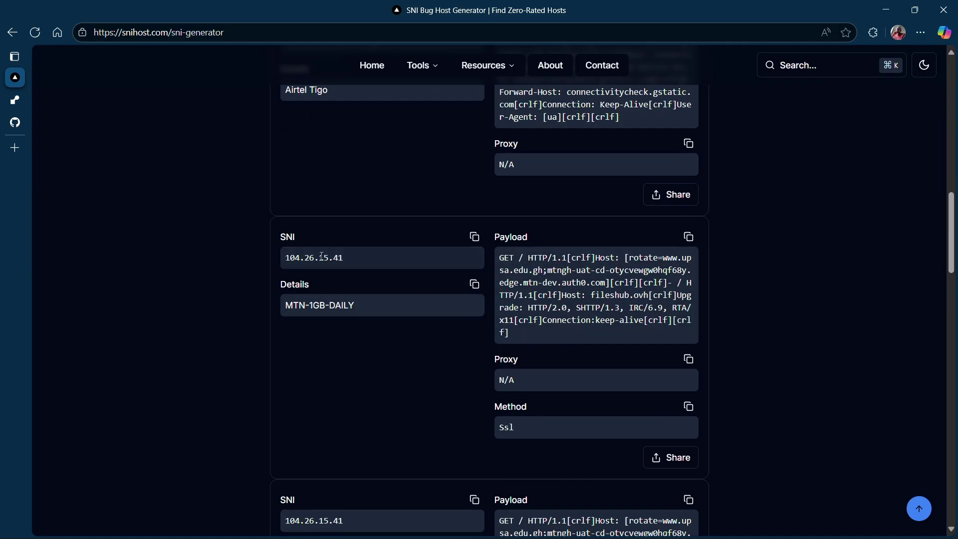
scroll(791, 267, "down", 4)
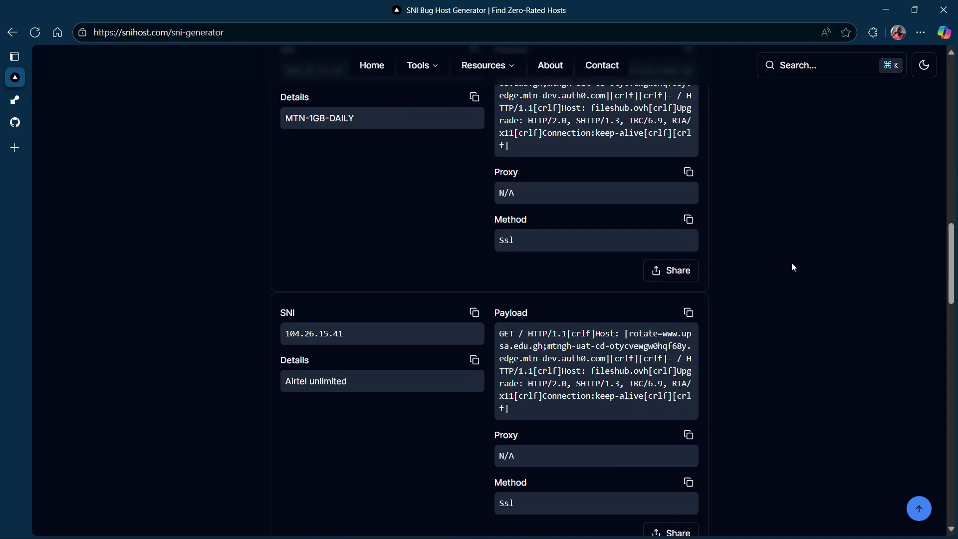
scroll(780, 349, "up", 10)
scroll(769, 352, "up", 1)
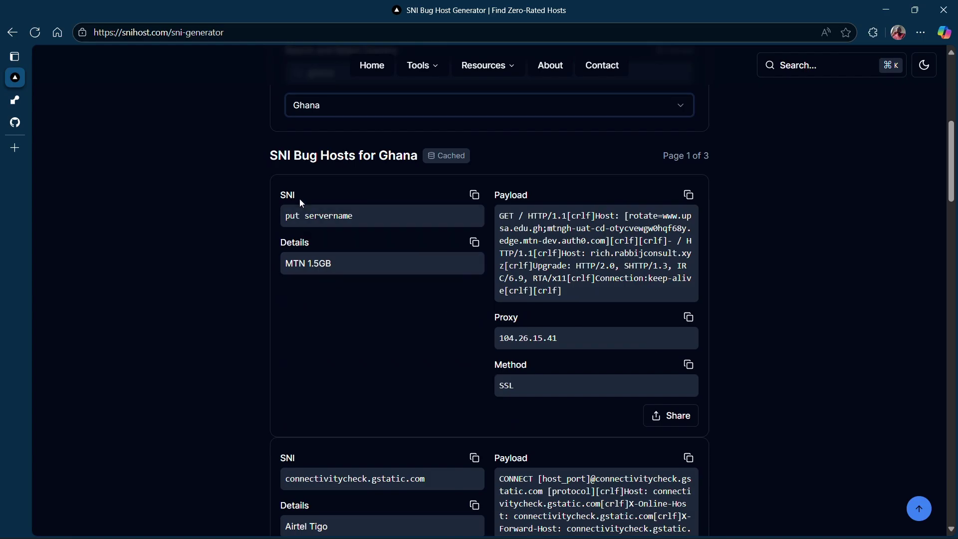
left_click_drag(274, 190, 712, 397)
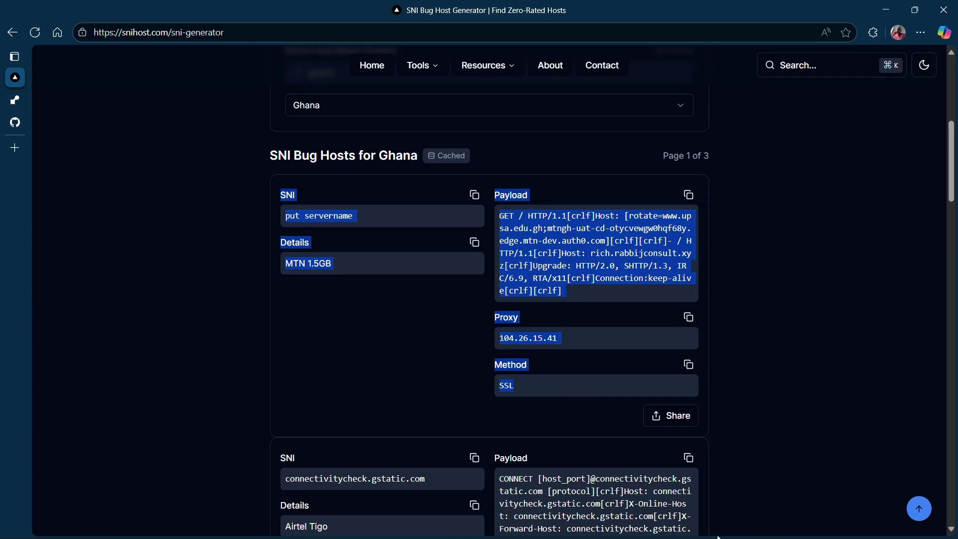
- Bring the Notepad 'ssh account' note with server, username and password to the front
key("super")
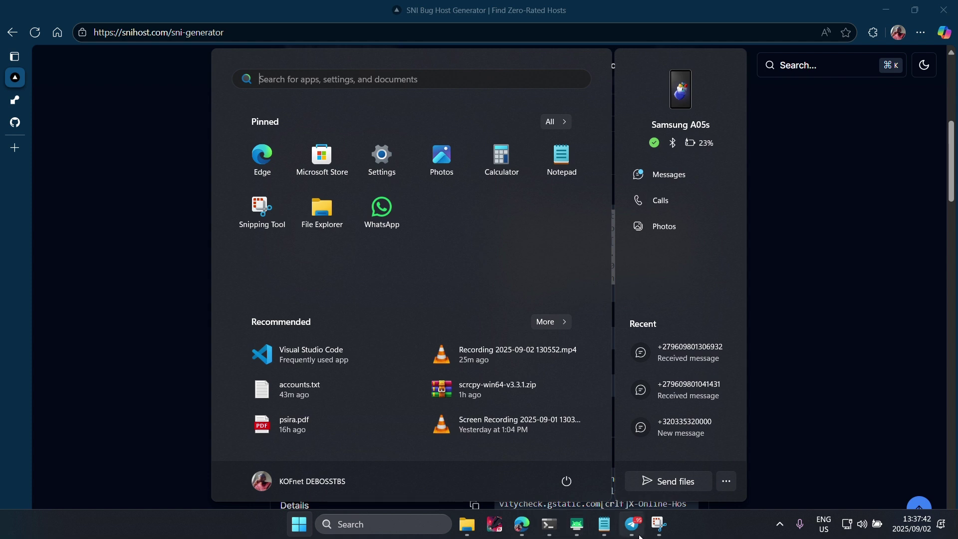
left_click(604, 523)
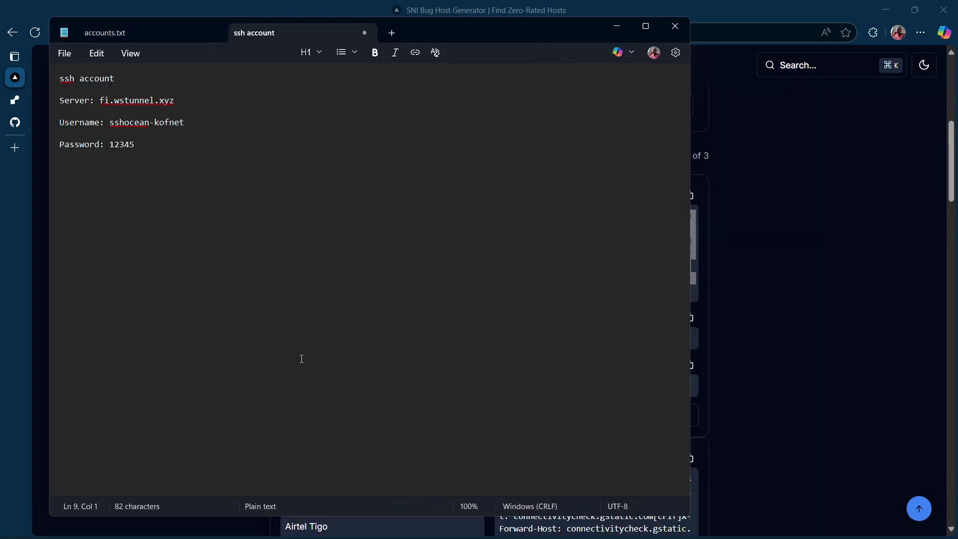
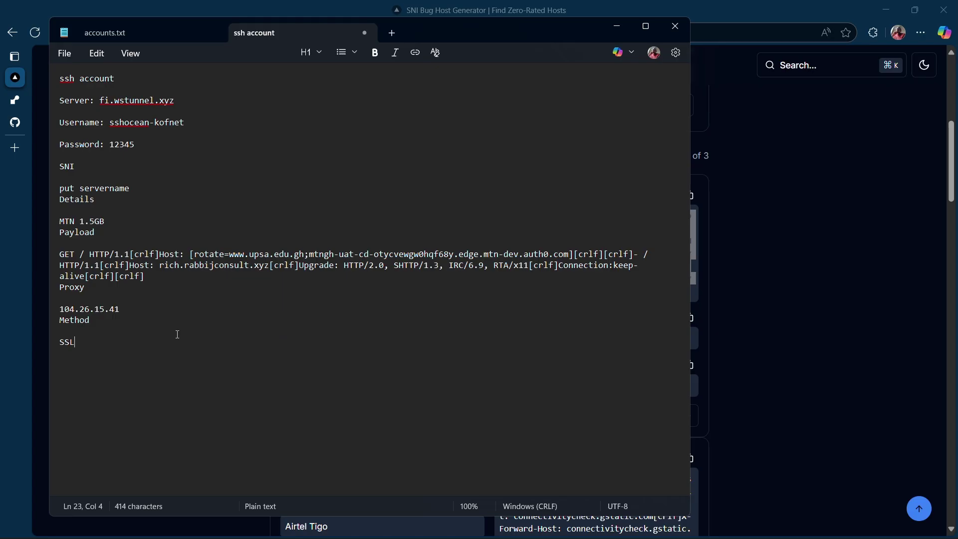
- Erase the trailing Method and SSL lines so the note ends at proxy 104.26.15.41
key("BackSpace")
key("BackSpace")
key("BackSpace")
key("BackSpace")
key("BackSpace")
key("BackSpace")
key("BackSpace")
key("BackSpace")
key("BackSpace")
key("BackSpace")
key("BackSpace")
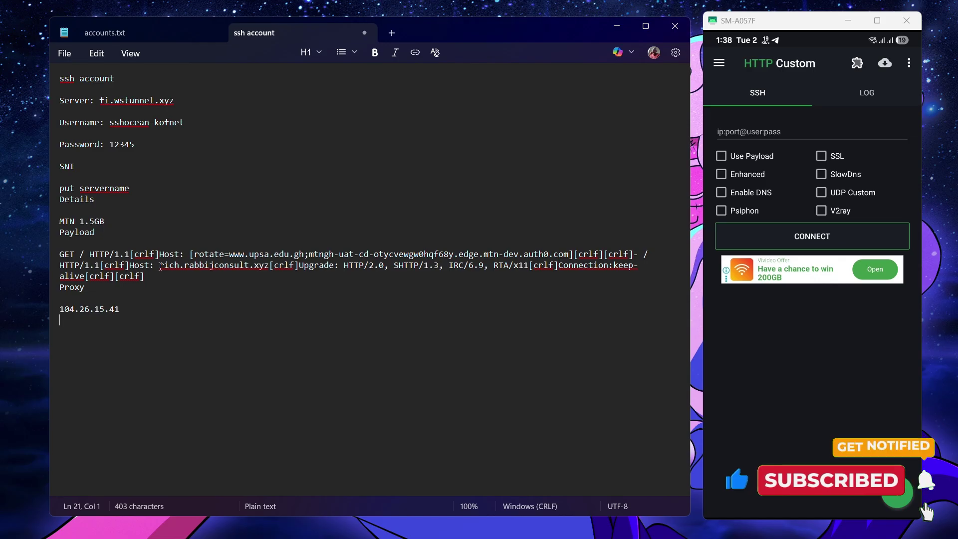
left_click_drag(161, 265, 271, 268)
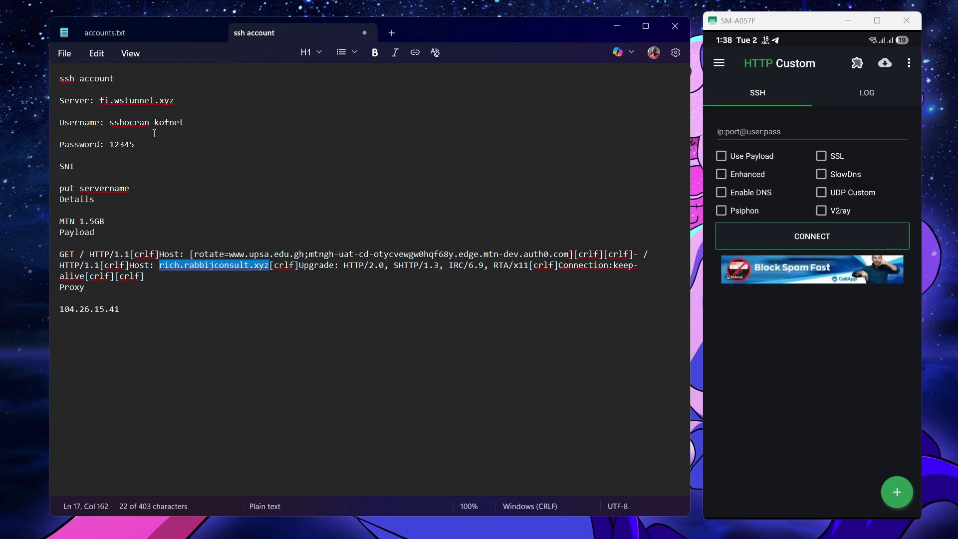
left_click_drag(99, 101, 176, 101)
key("ctrl+c")
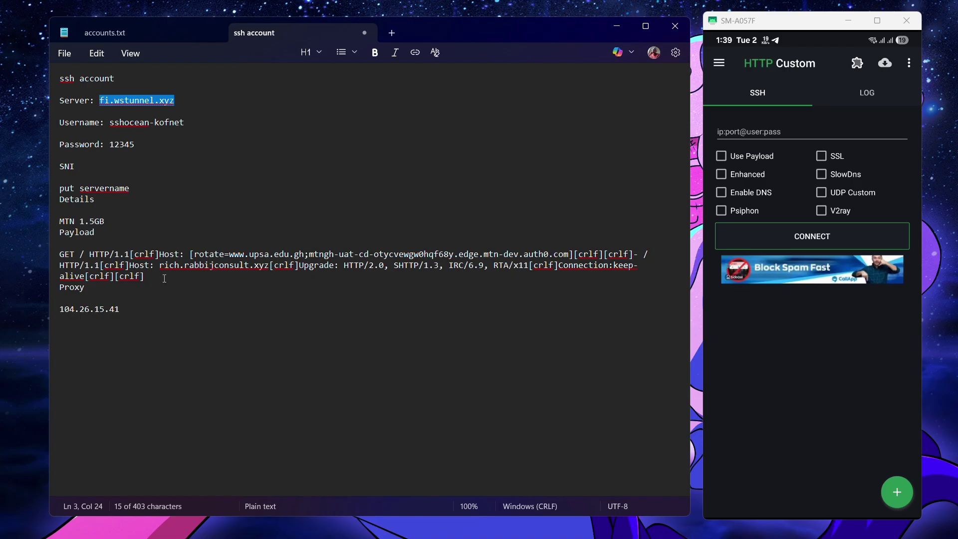
left_click_drag(160, 264, 271, 265)
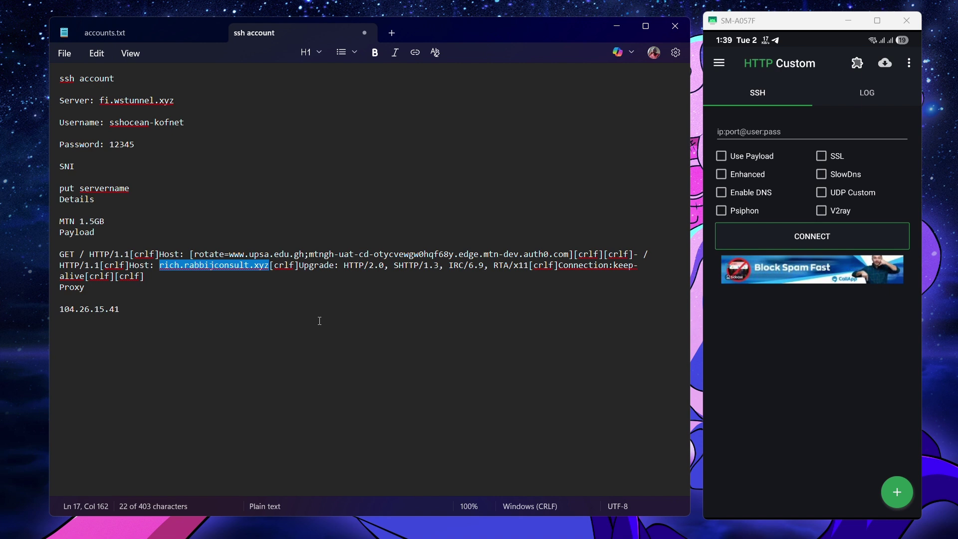
- Replace the payload's second Host value with fi.wstunnel.xyz via a 'servername' placeholder, fixing the spacing
type("sre")
key("BackSpace")
key("BackSpace")
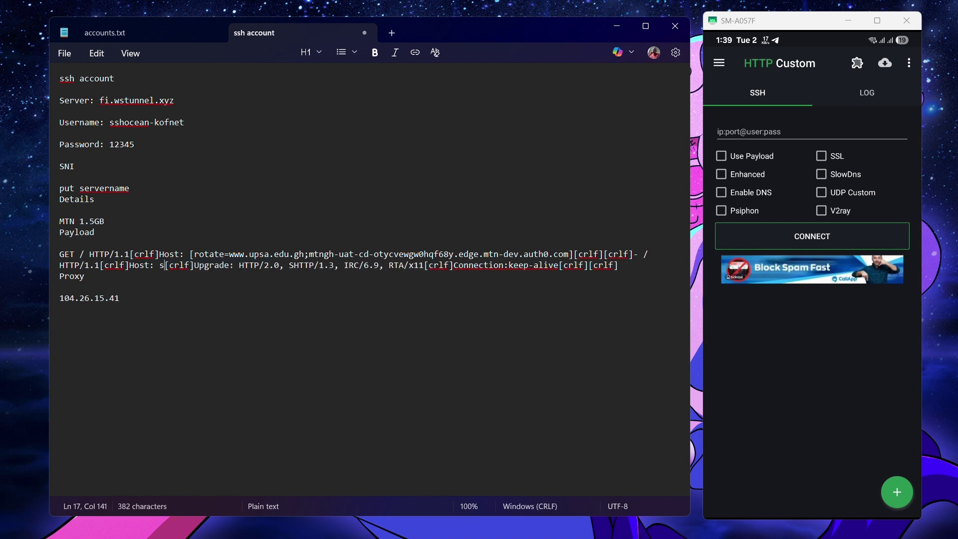
type("er")
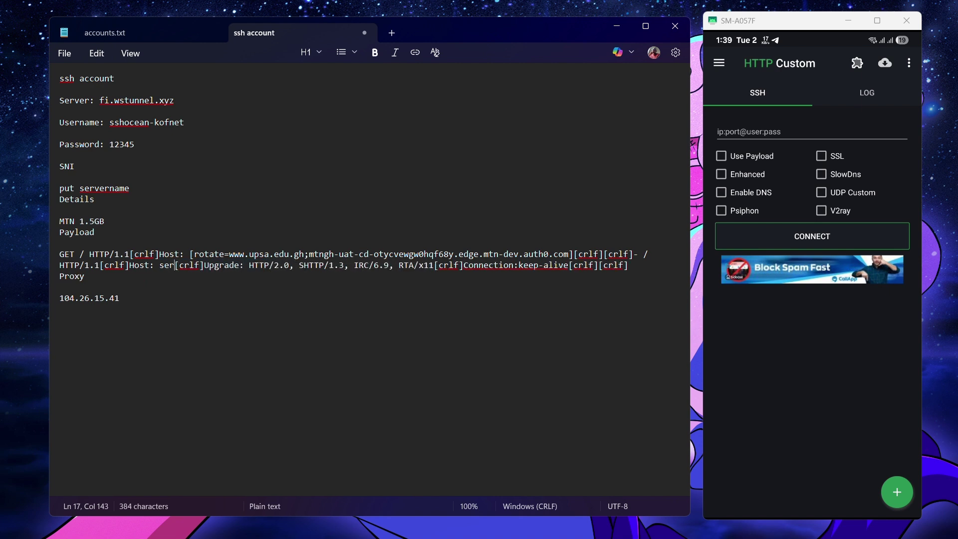
type("verver")
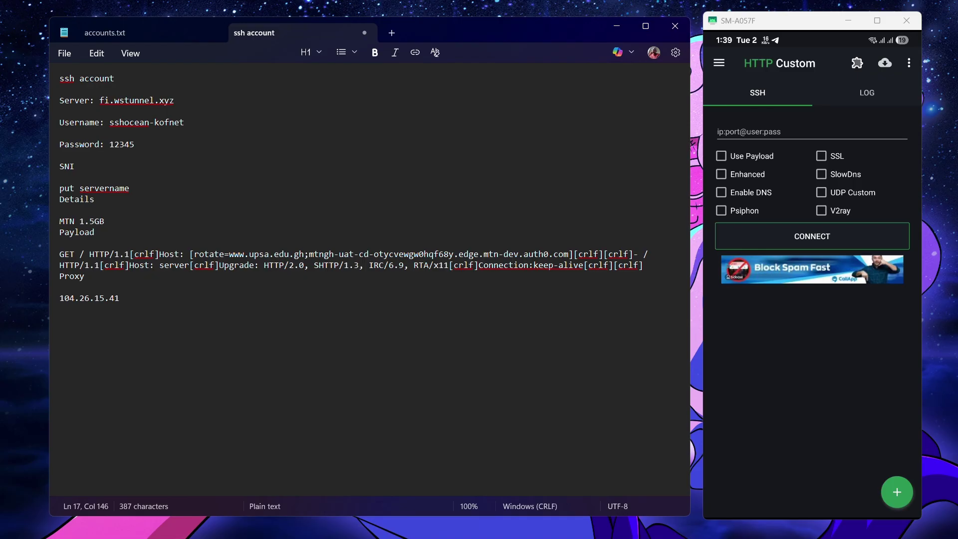
type("name")
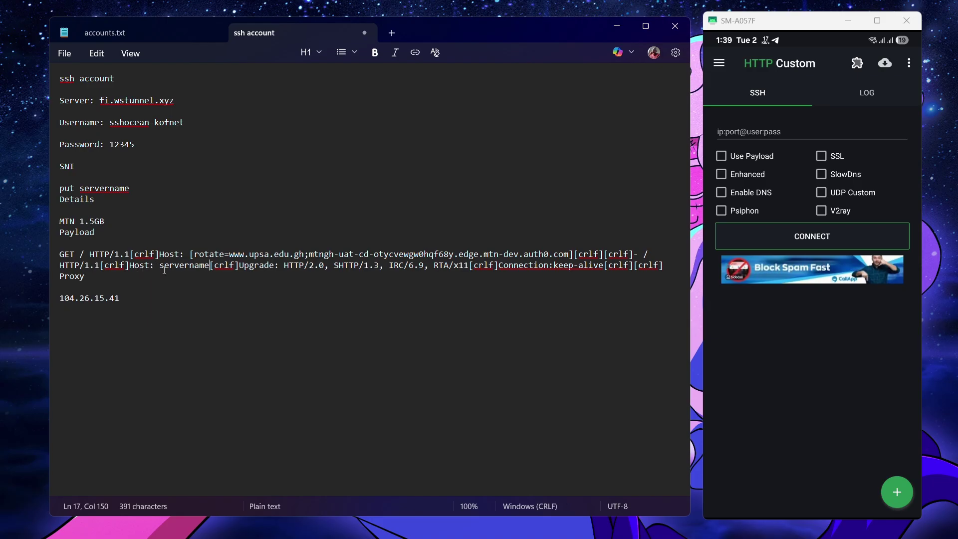
left_click_drag(159, 267, 213, 269)
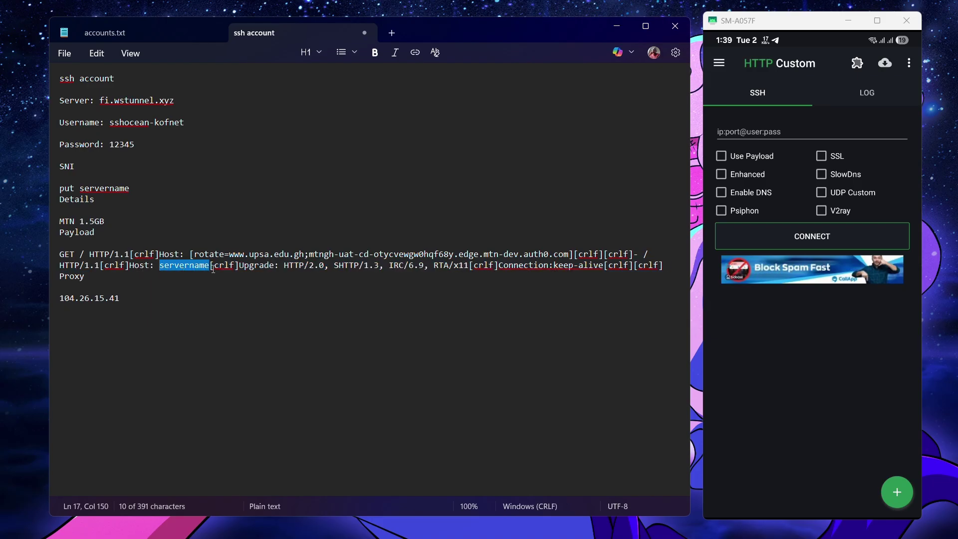
key("ctrl+v")
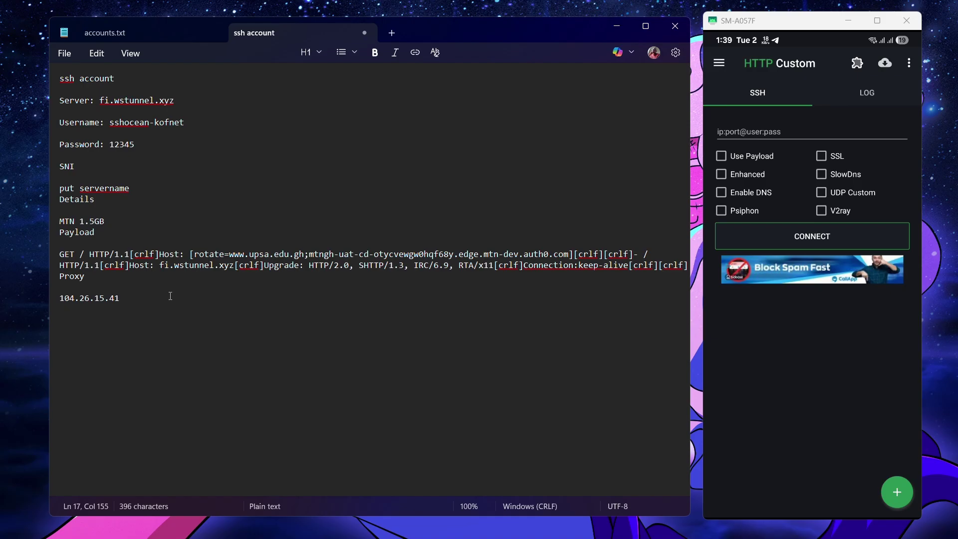
left_click(160, 265)
key("BackSpace")
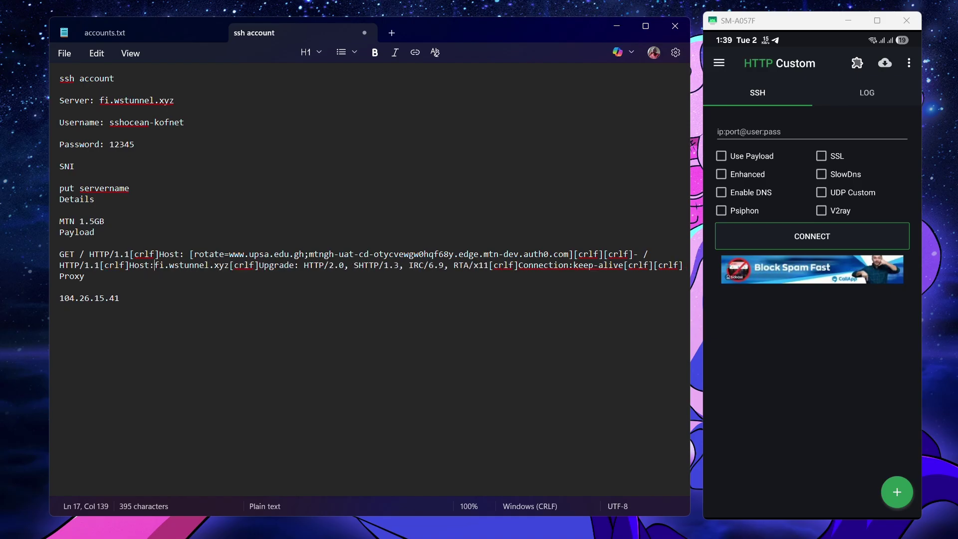
left_click(231, 267)
left_click(305, 334)
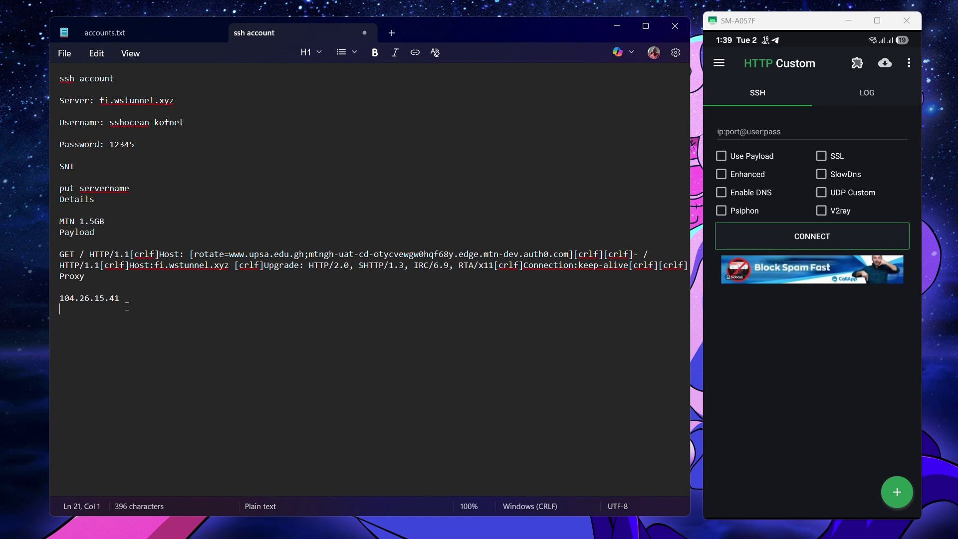
- Fill the SSH field with 104.26.15.41:80@, the account username, and the account password
left_click_drag(121, 299, 56, 300)
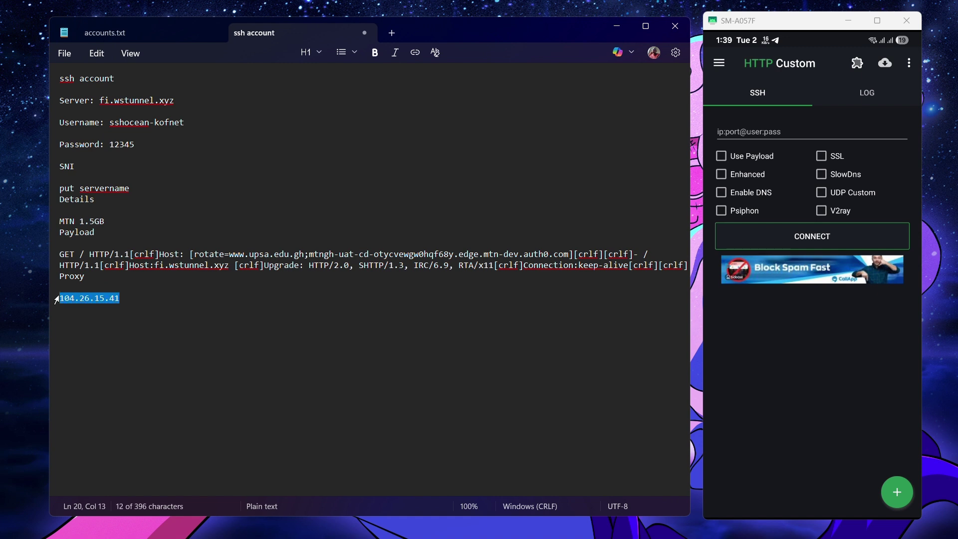
left_click(742, 131)
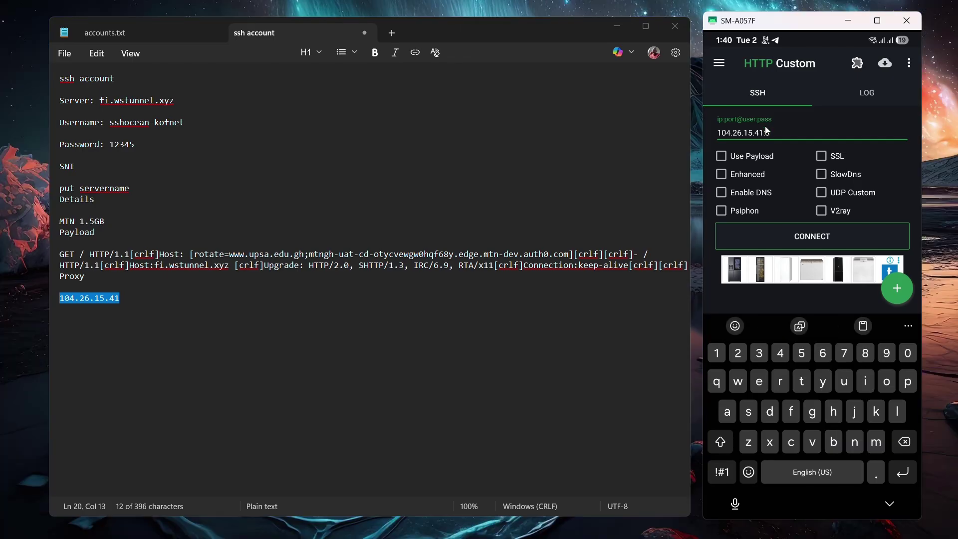
type("80@")
left_click_drag(111, 122, 186, 120)
key("ctrl+c")
left_click(797, 134)
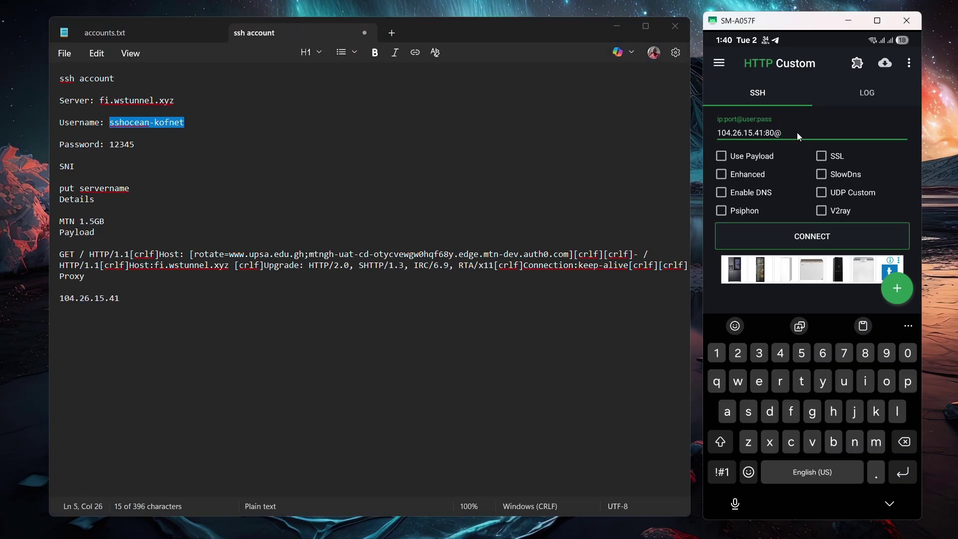
key("ctrl+v")
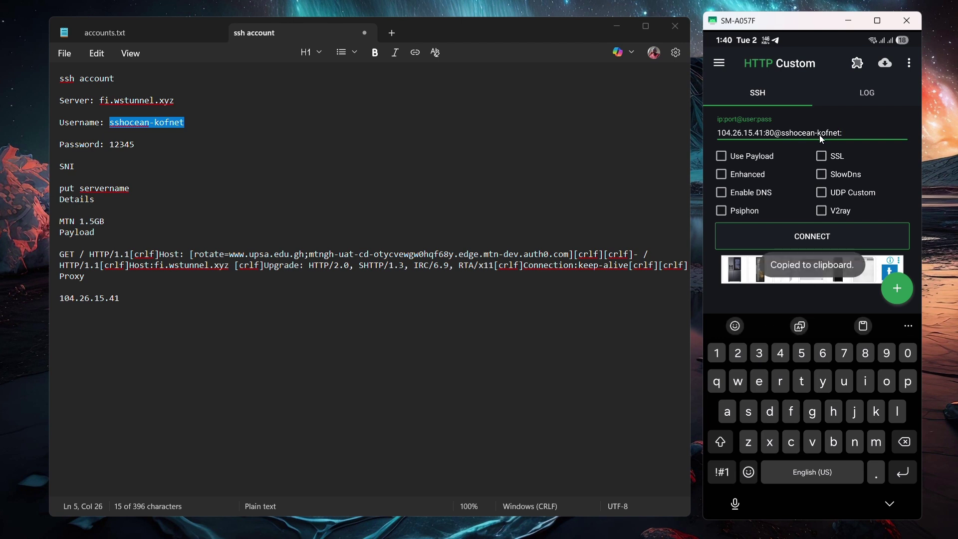
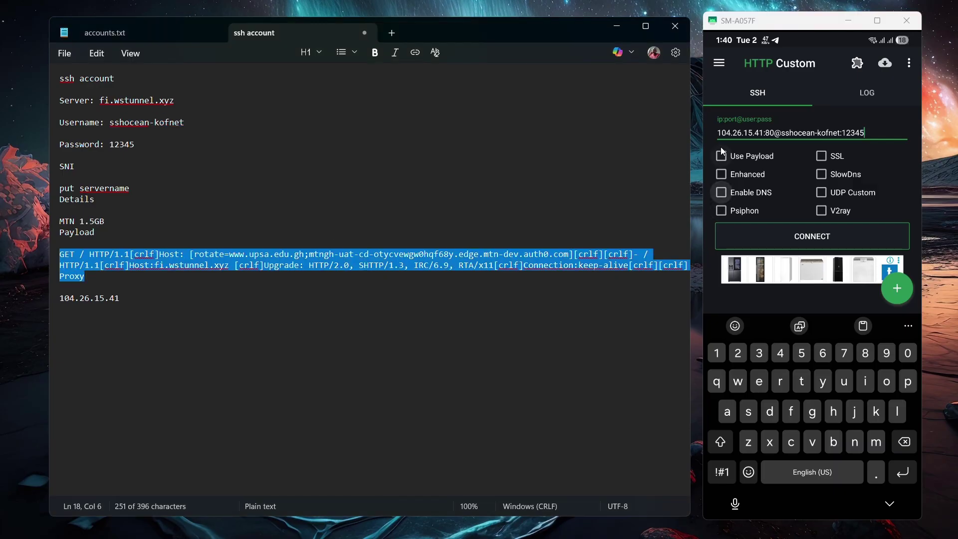
- Paste the copied MTN payload into the Payload field and apply it
left_click(717, 63)
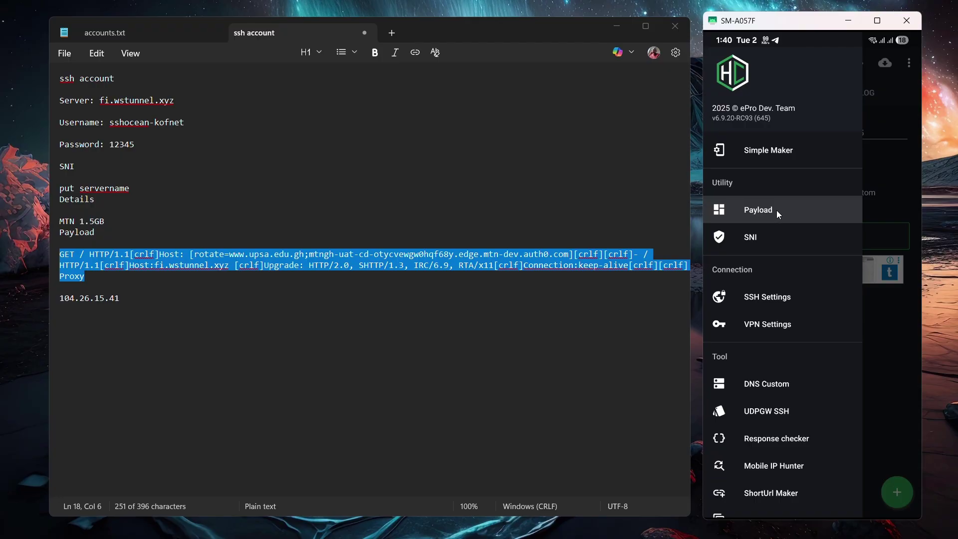
left_click(776, 210)
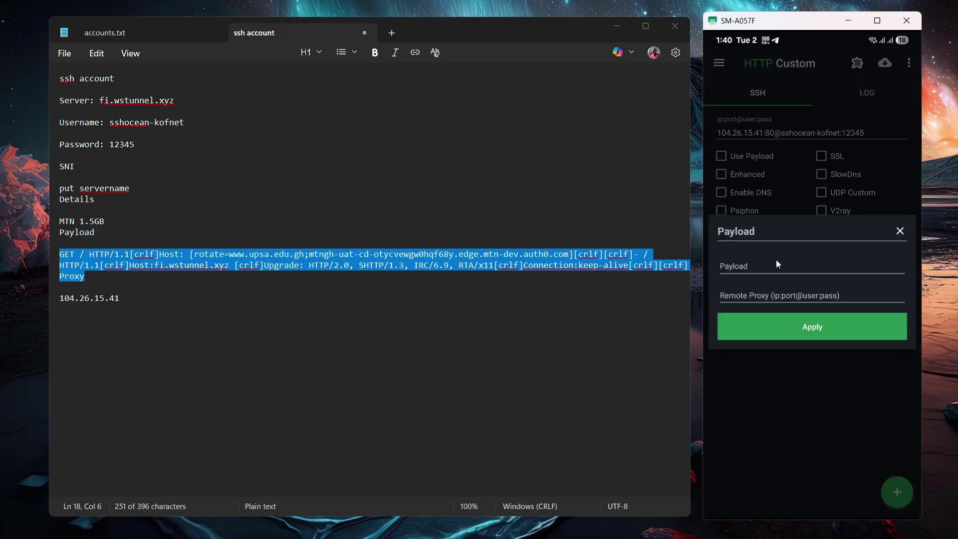
left_click(758, 263)
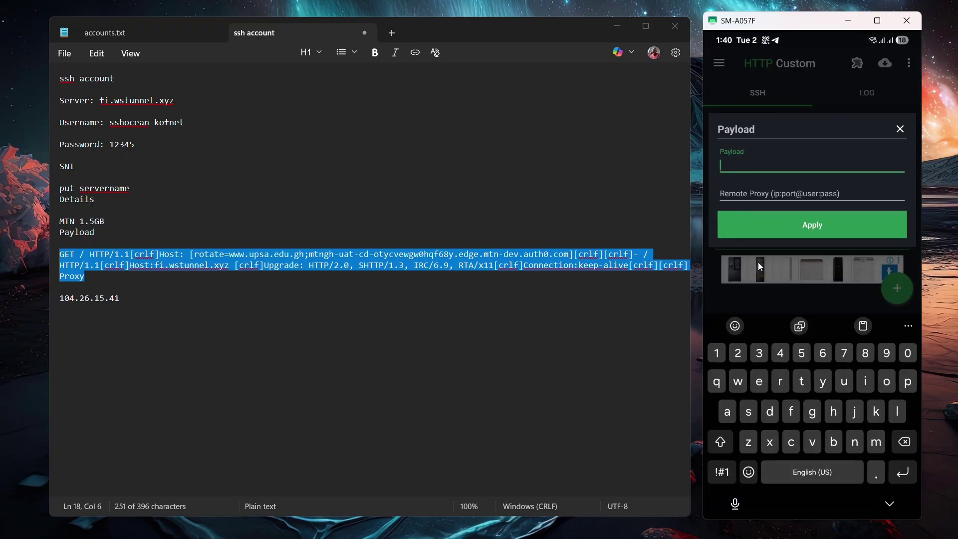
type("GET / HTTP/1.1[crlf]Host: [rotate=www.upsa.edu.gh;mtngh-uat-cd-otycvewgw0hqf68y.edge.mtn-dev.auth0.com][crlf][crlf]- / HTTP/1.1[crlf]Host:fi.wstunnel.xyz [crlf]Upgrade: HTTP/2.0, SHTTP/1.3, IRC/6.9, RTA/x11[crlf]Connection:keep-alive[crlf][crlf] Proxy")
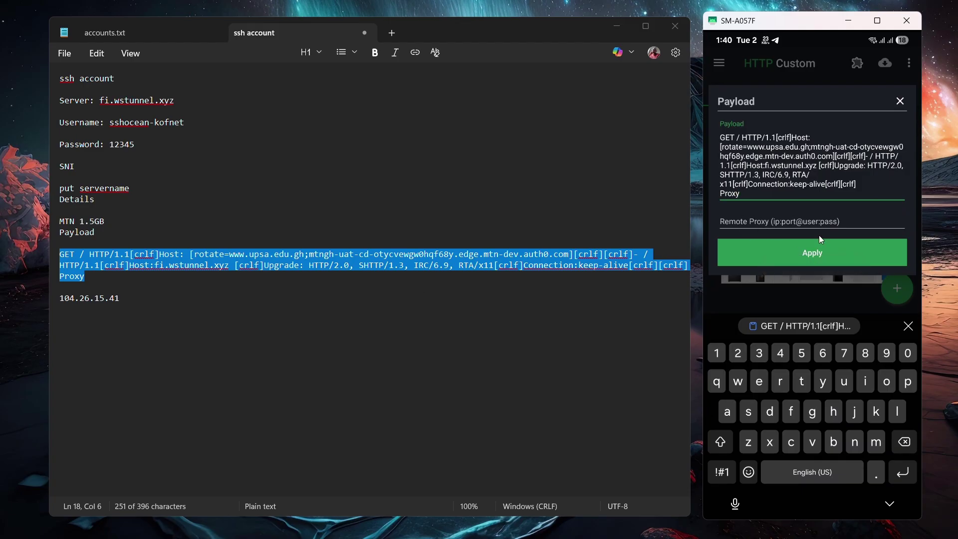
left_click(806, 252)
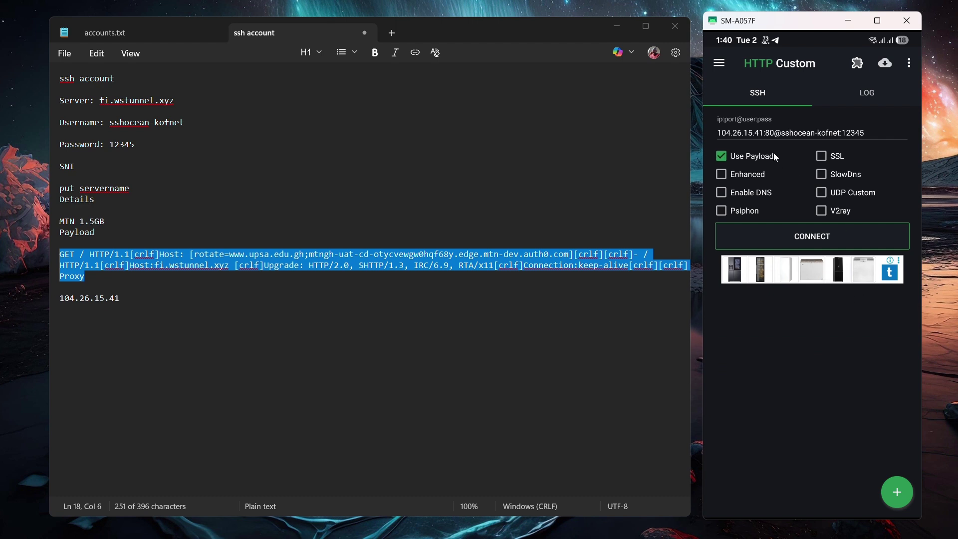
- Copy the ip:port@user:pass string and apply it as the Remote Proxy
left_click(807, 134)
key("ctrl+a")
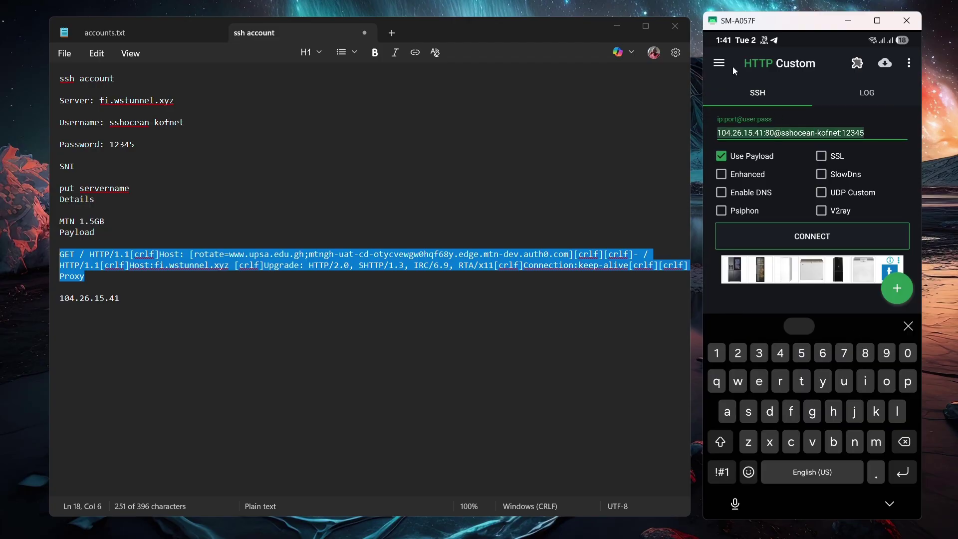
key("ctrl+c")
left_click(731, 66)
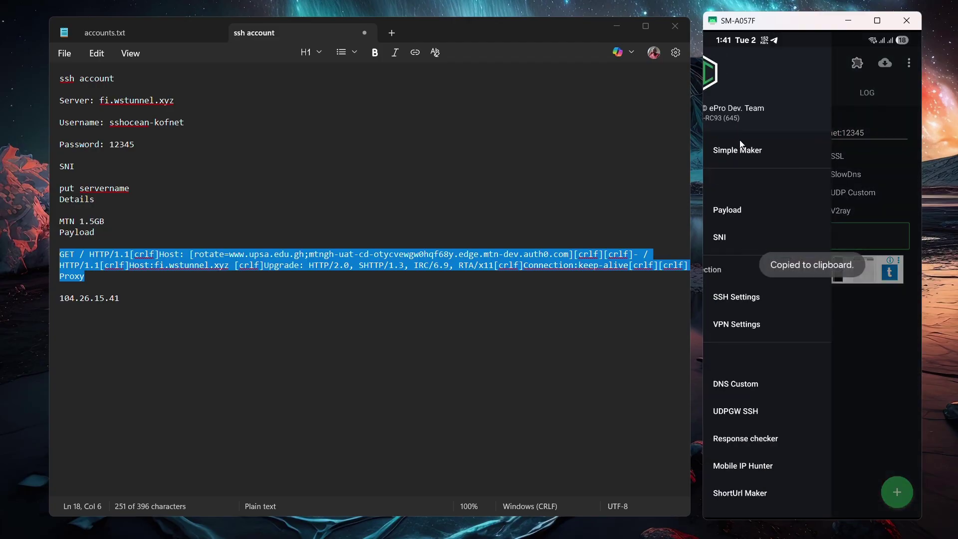
left_click(767, 219)
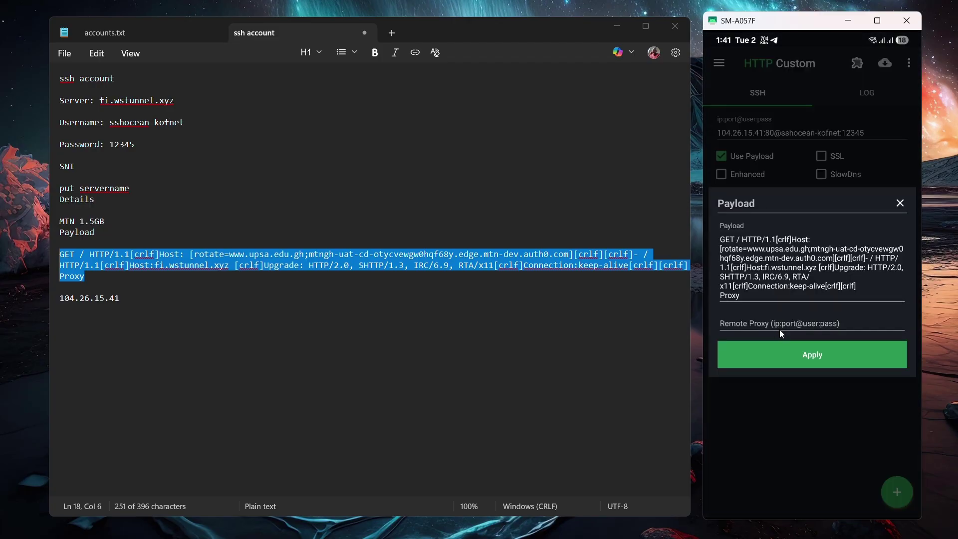
left_click(776, 322)
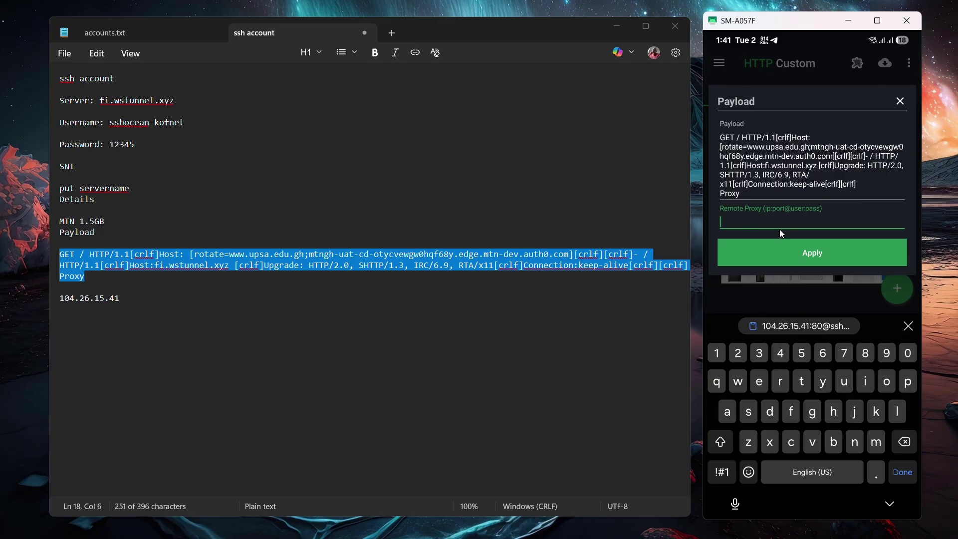
left_click(816, 325)
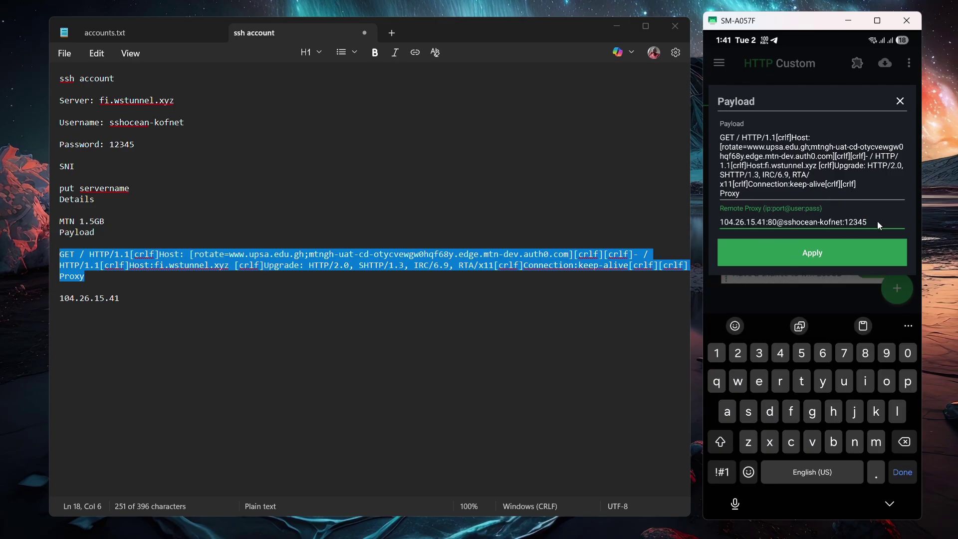
left_click(820, 249)
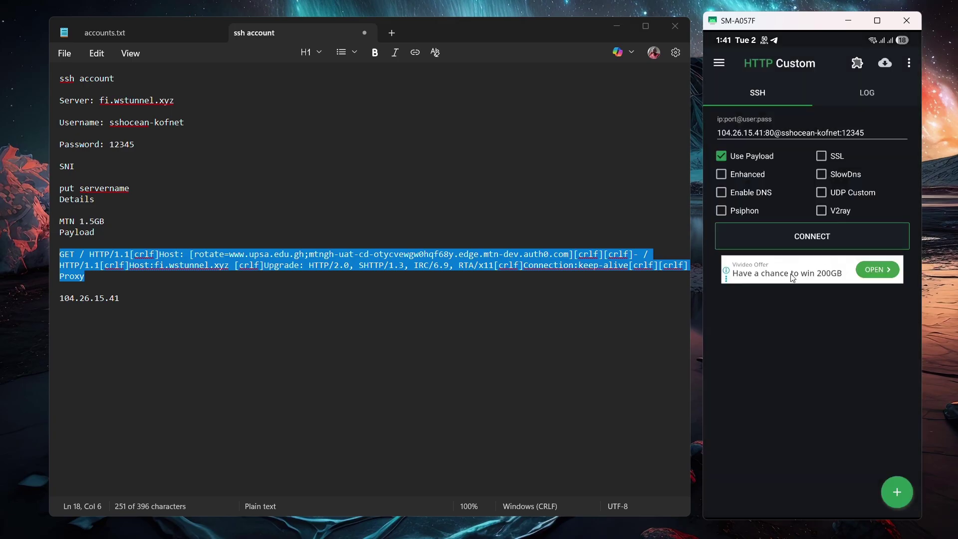
- Start the SSH tunnel and watch its connection attempts in the log
left_click(809, 238)
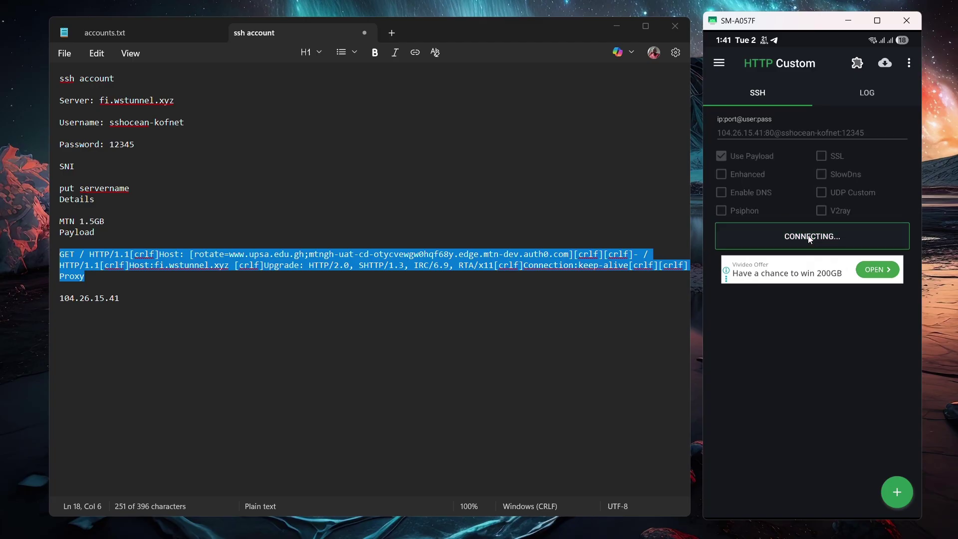
left_click(859, 89)
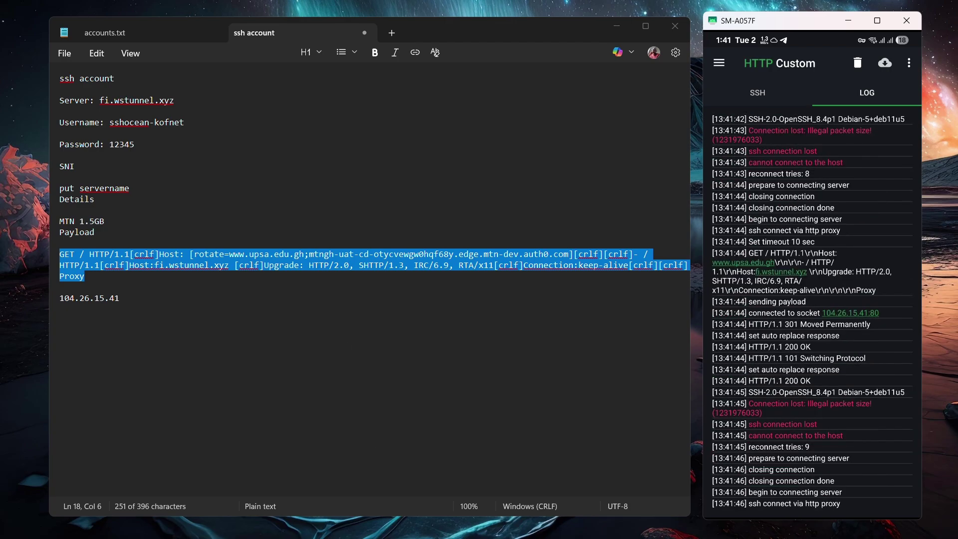
- Select the connectivitycheck.gstatic.com Airtel Tigo card's SNI, payload and proxy text, then the old MTN block in the note
left_click(524, 530)
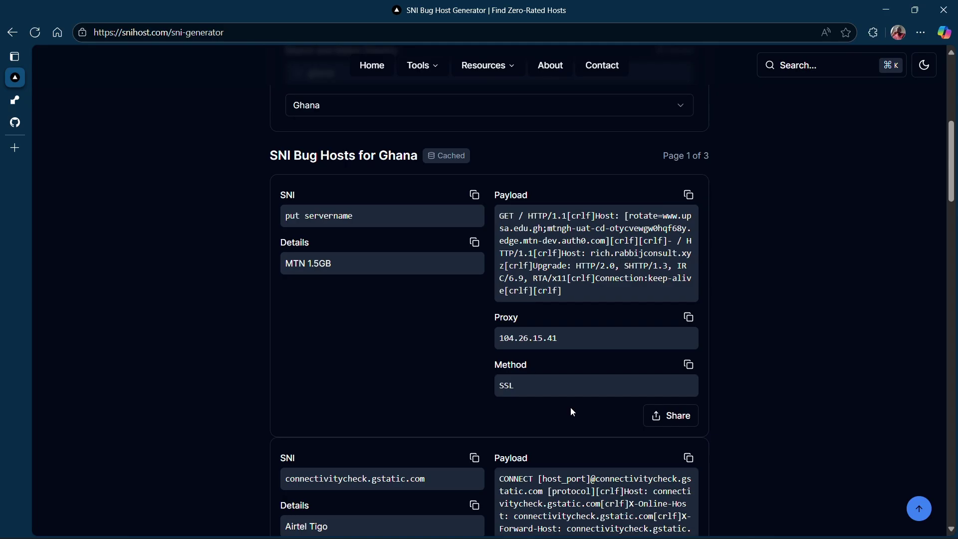
scroll(354, 234, "down", 3)
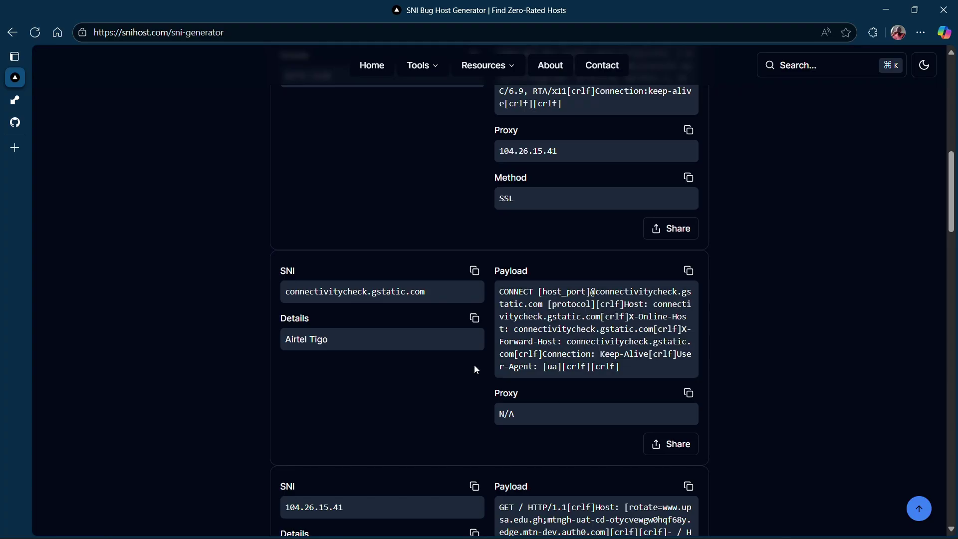
scroll(448, 331, "down", 1)
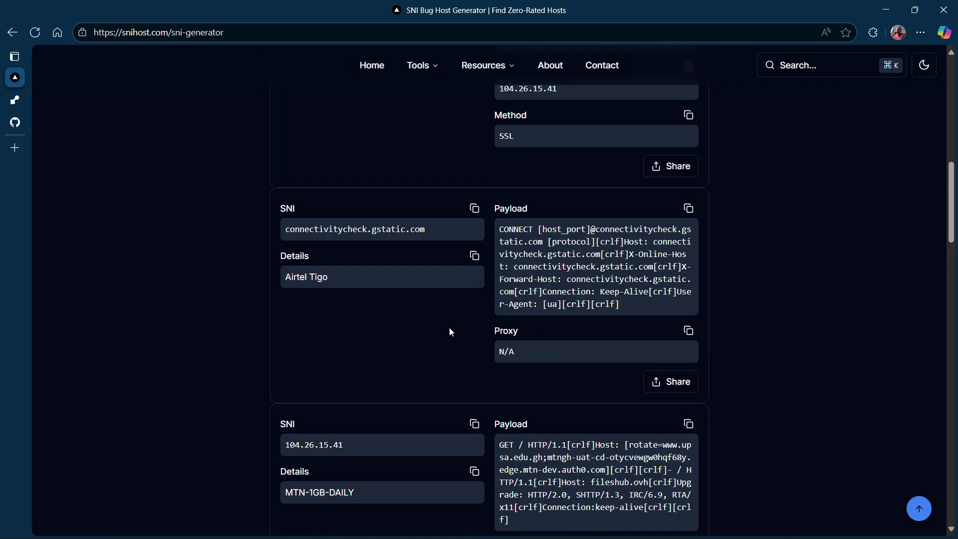
scroll(451, 331, "down", 1)
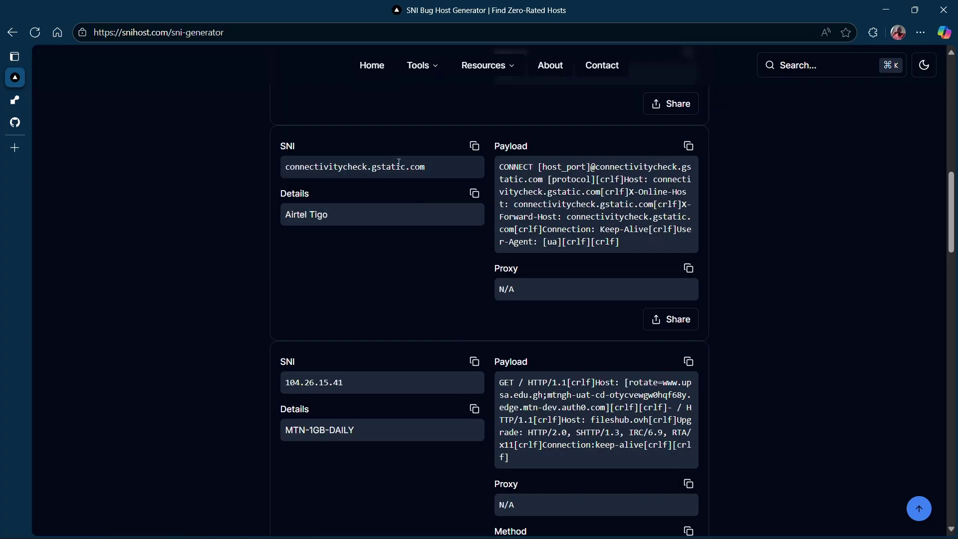
scroll(446, 281, "down", 5)
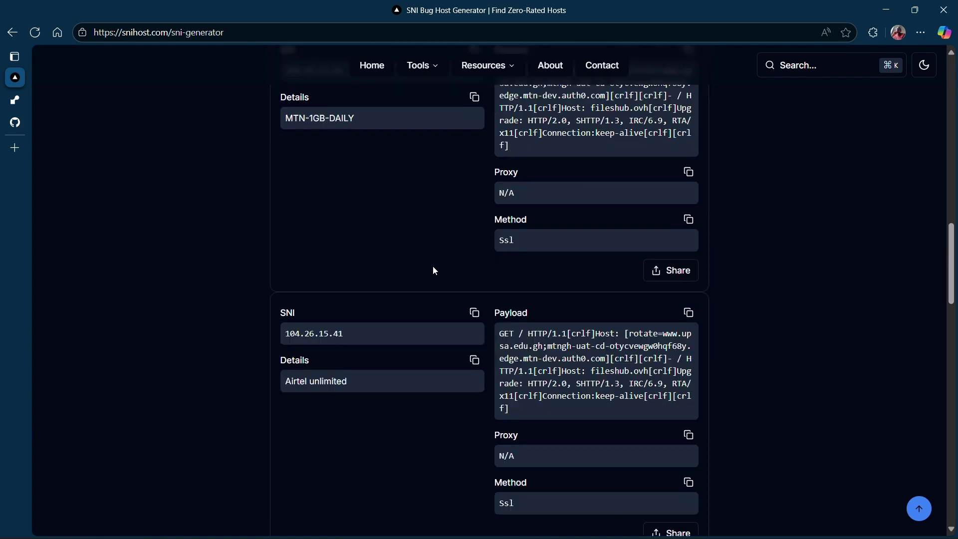
scroll(453, 336, "down", 6)
scroll(342, 278, "up", 3)
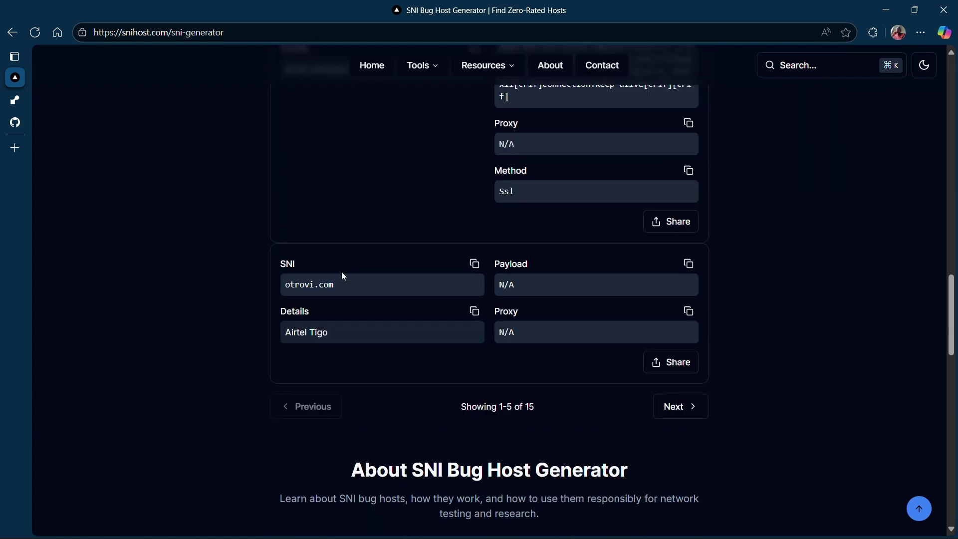
scroll(425, 300, "up", 8)
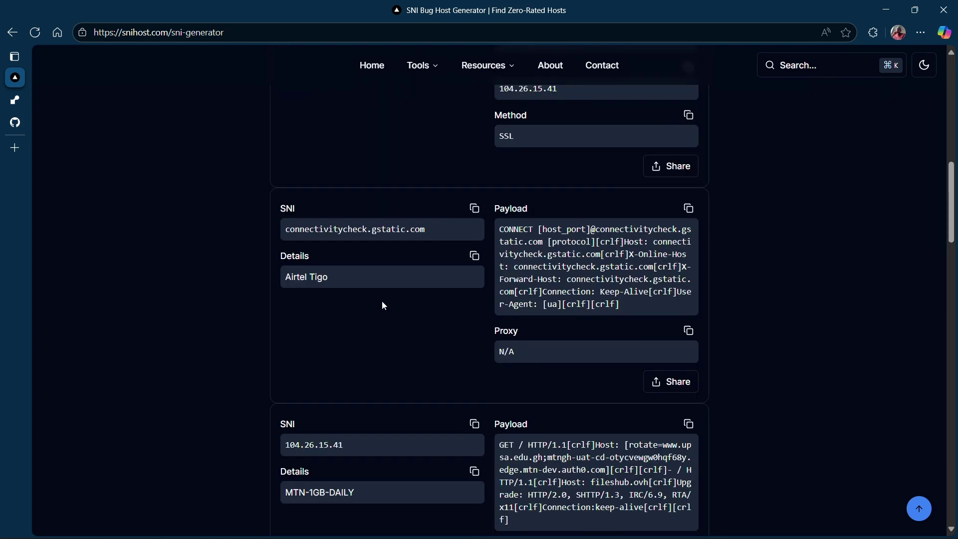
left_click_drag(280, 205, 683, 353)
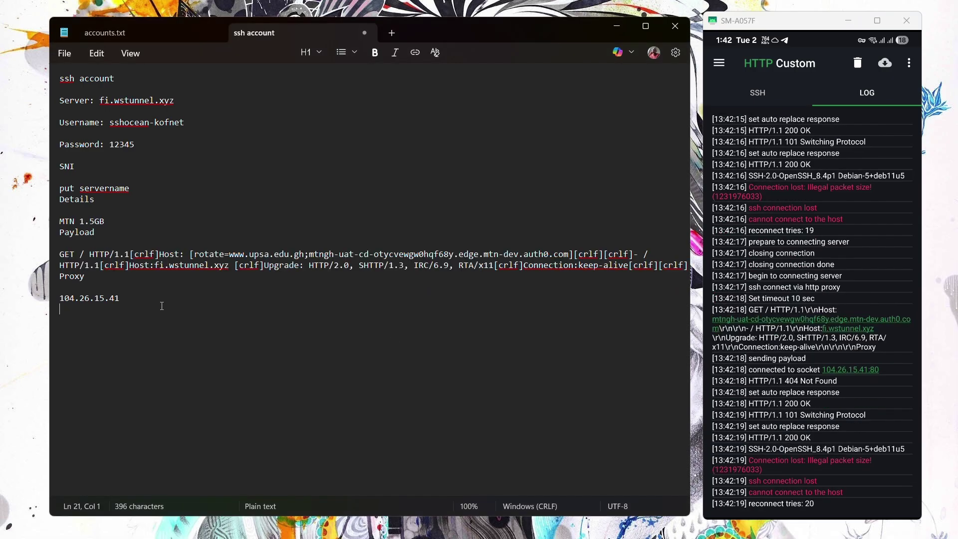
left_click_drag(161, 306, 59, 169)
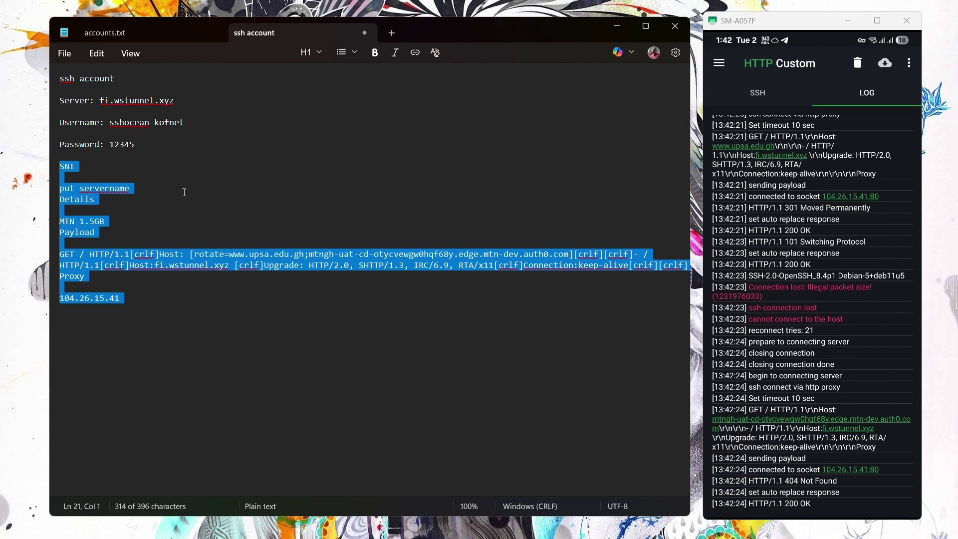
- Paste the Airtel Tigo details over the old MTN block, then select the SNI host name
key("ctrl+v")
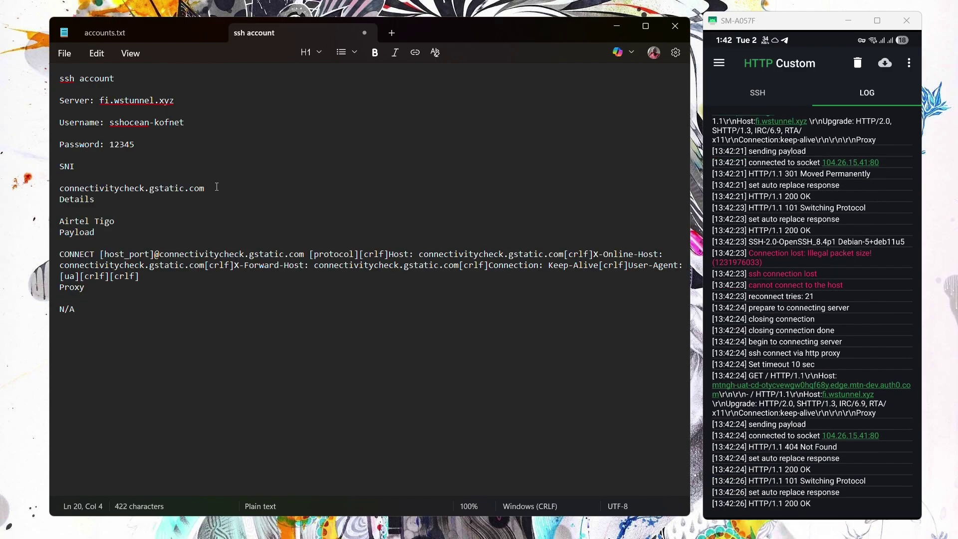
left_click_drag(205, 188, 65, 188)
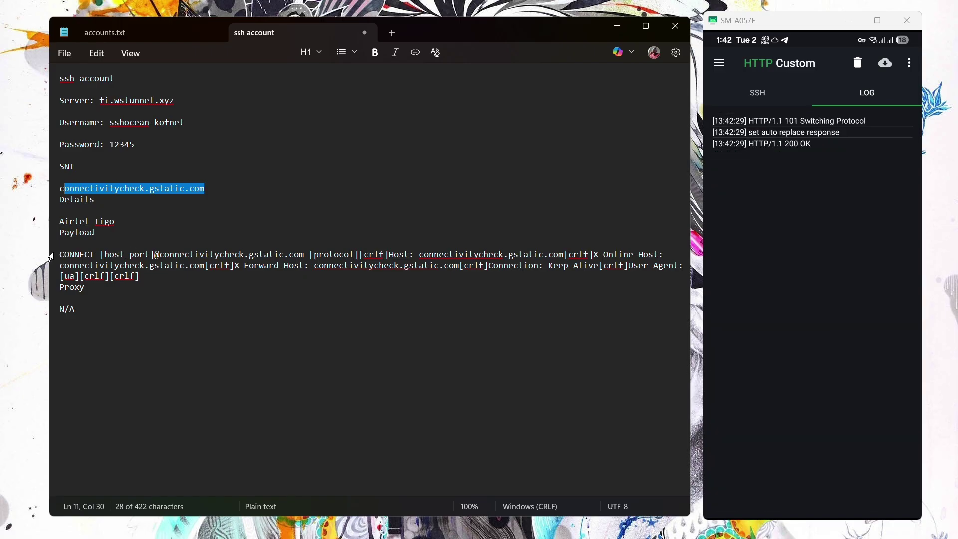
- Stop the running SSH connection after checking the log
left_click(752, 93)
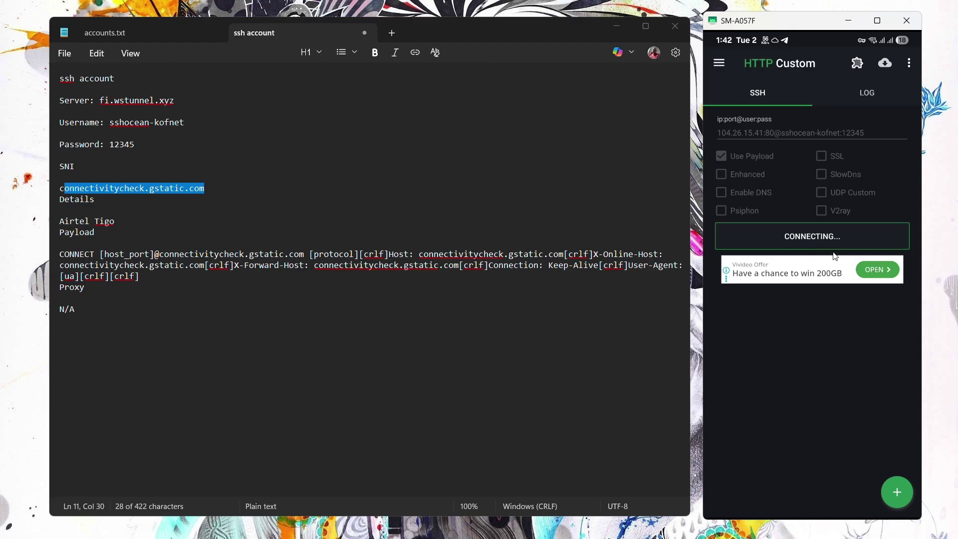
left_click(866, 89)
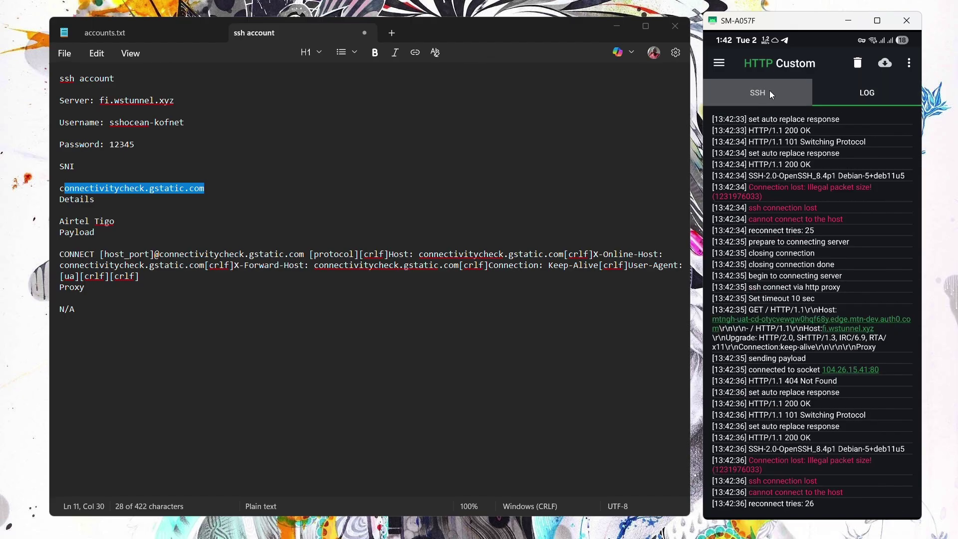
left_click(823, 240)
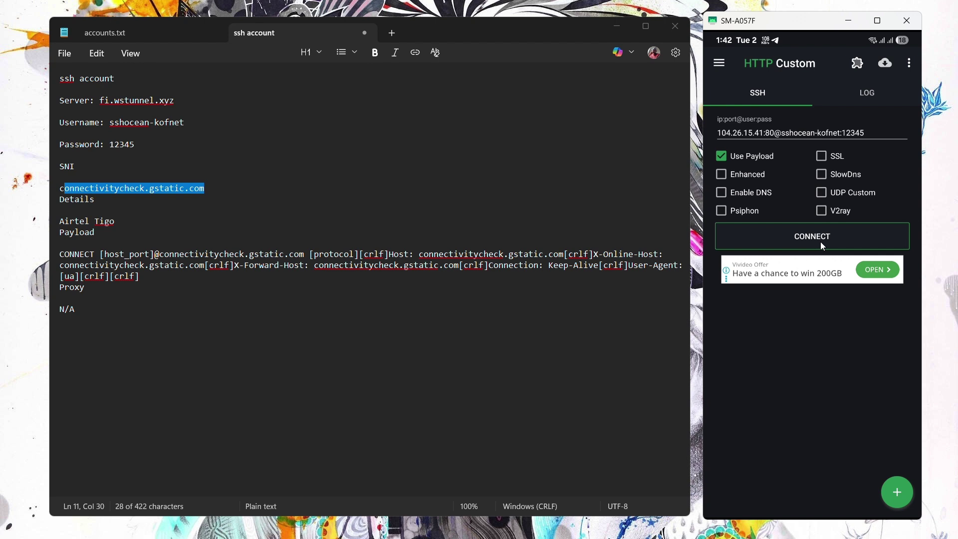
- Clear and reset the HTTP Custom configuration, then return focus to the note
left_click(908, 62)
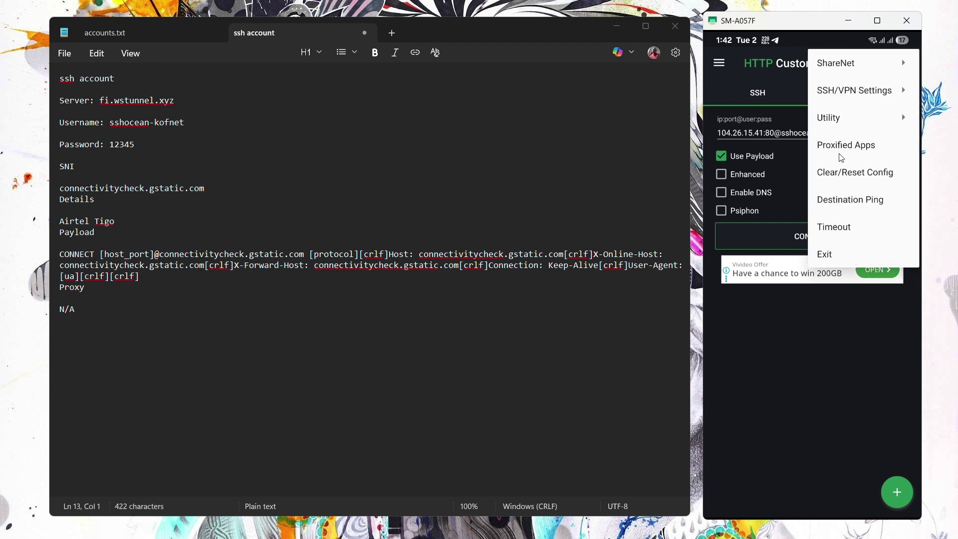
left_click(855, 174)
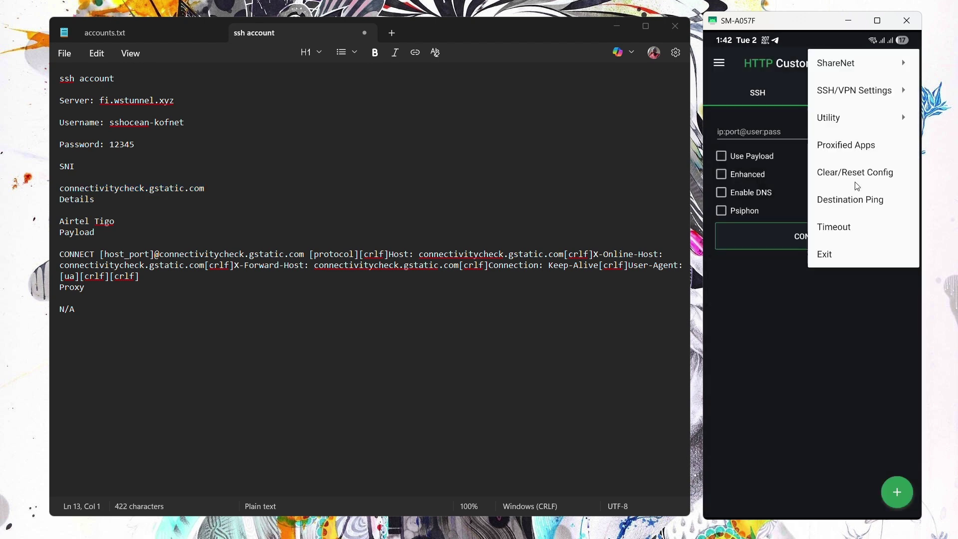
left_click(857, 185)
left_click(407, 345)
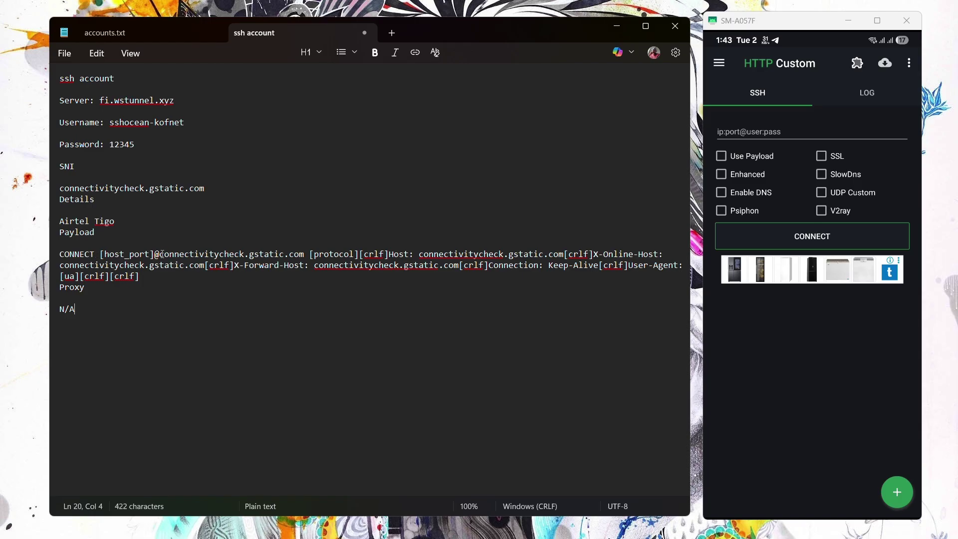
- Check the connectivitycheck.gstatic.com host names, then select the full CONNECT payload text
left_click_drag(164, 257, 304, 255)
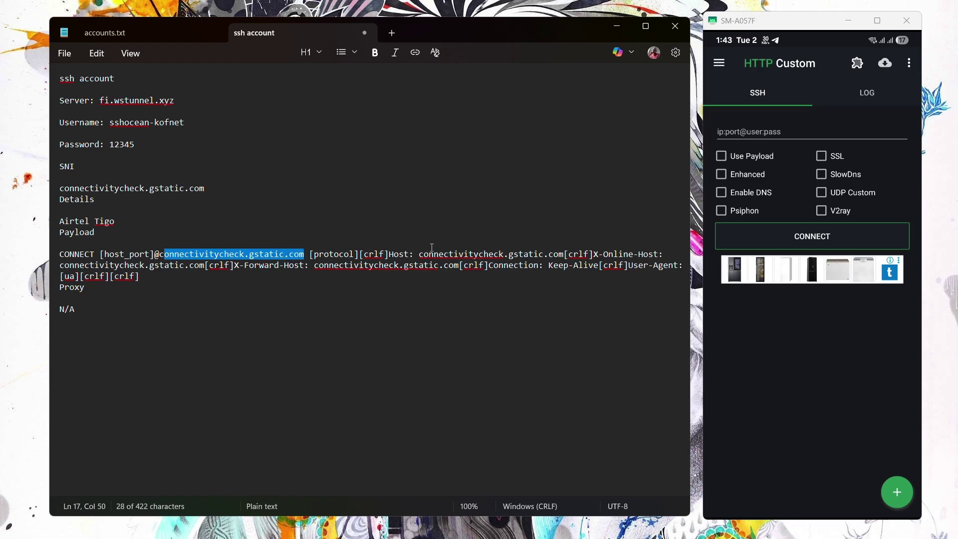
left_click_drag(418, 256, 558, 257)
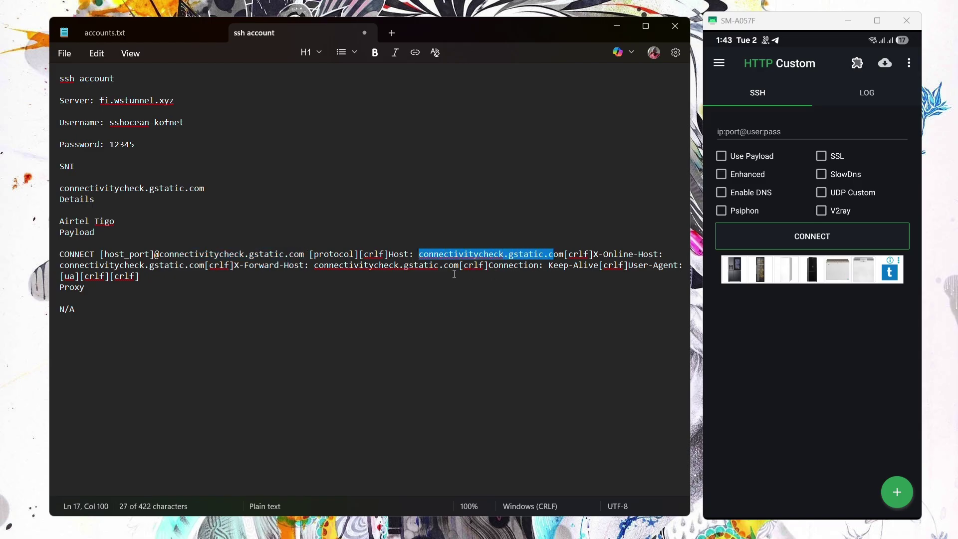
left_click_drag(314, 264, 458, 264)
left_click(132, 308)
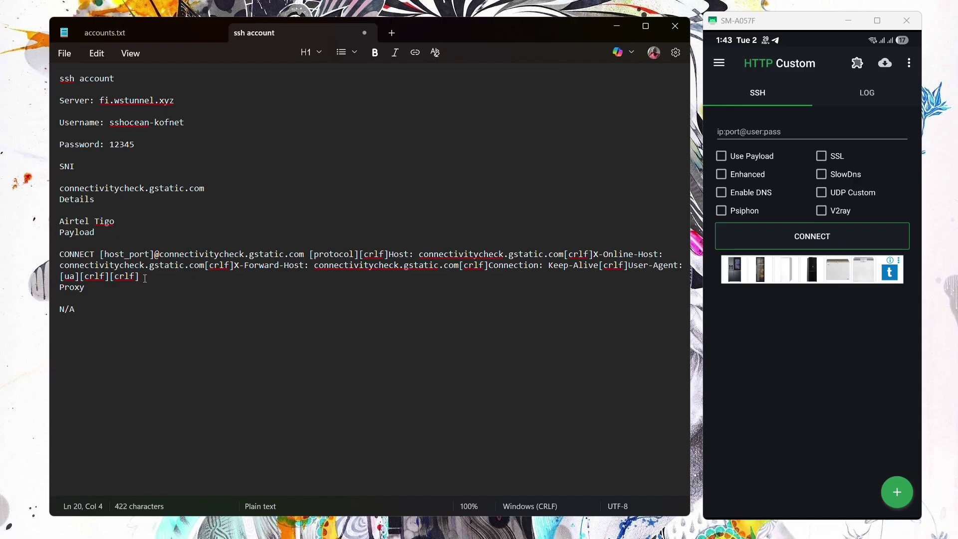
left_click_drag(141, 274, 61, 255)
key("ctrl+c")
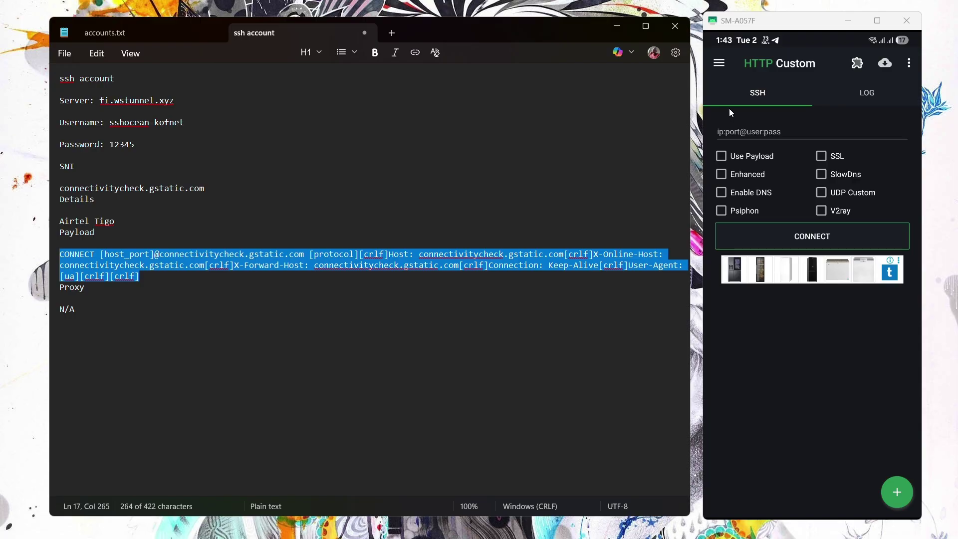
- Paste the Airtel Tigo CONNECT payload into HTTP Custom's Payload field
left_click(716, 64)
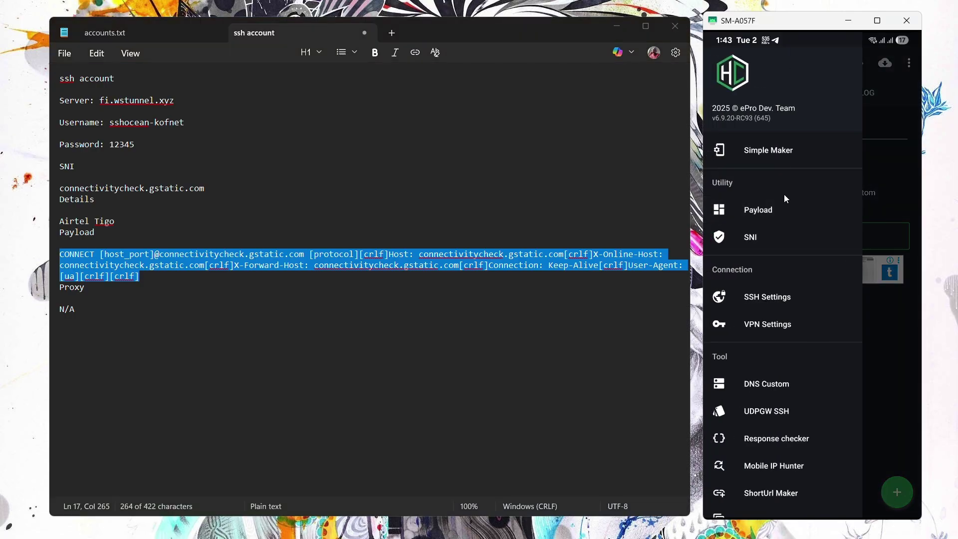
left_click(771, 209)
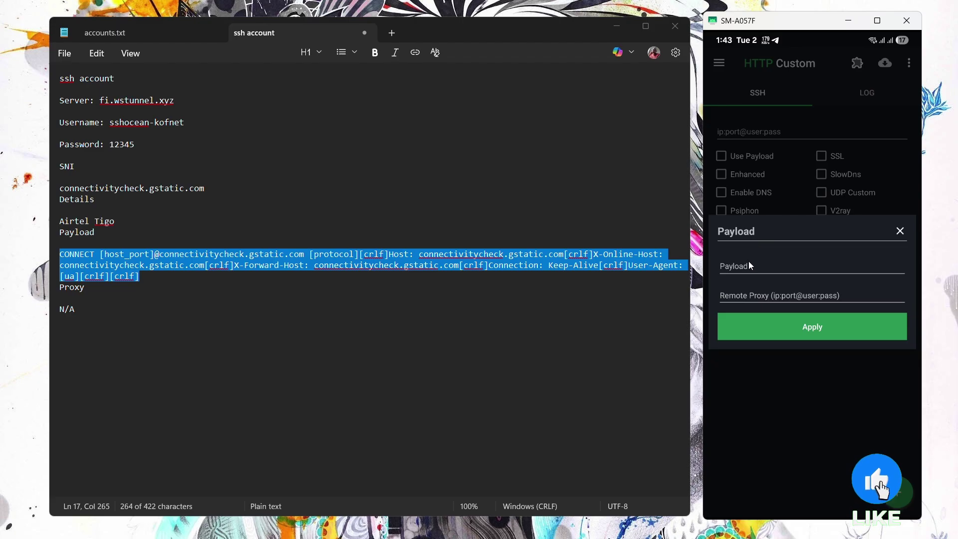
left_click(748, 262)
key("ctrl+v")
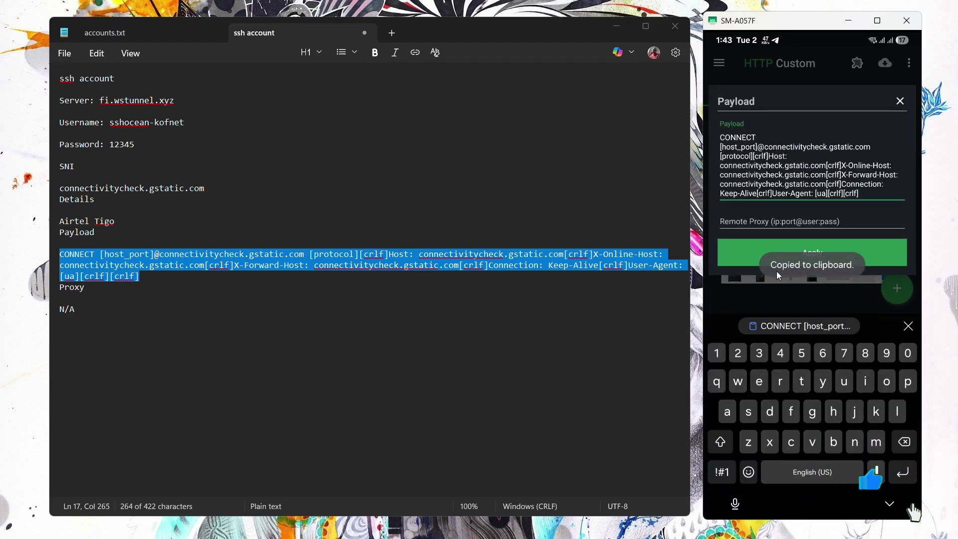
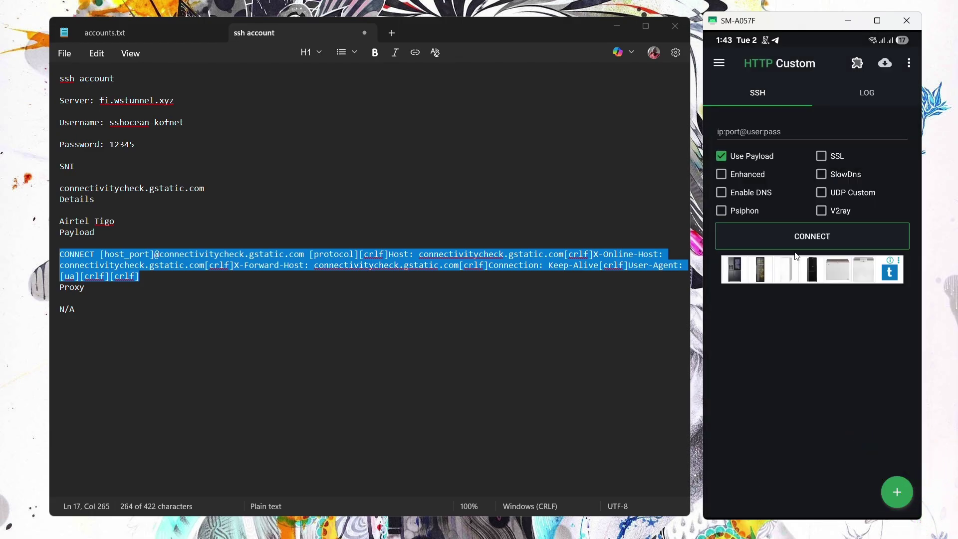
- Paste connectivitycheck.gstatic.com from the notes as the Server Name Indication and apply it
left_click_drag(201, 191, 60, 191)
key("ctrl+c")
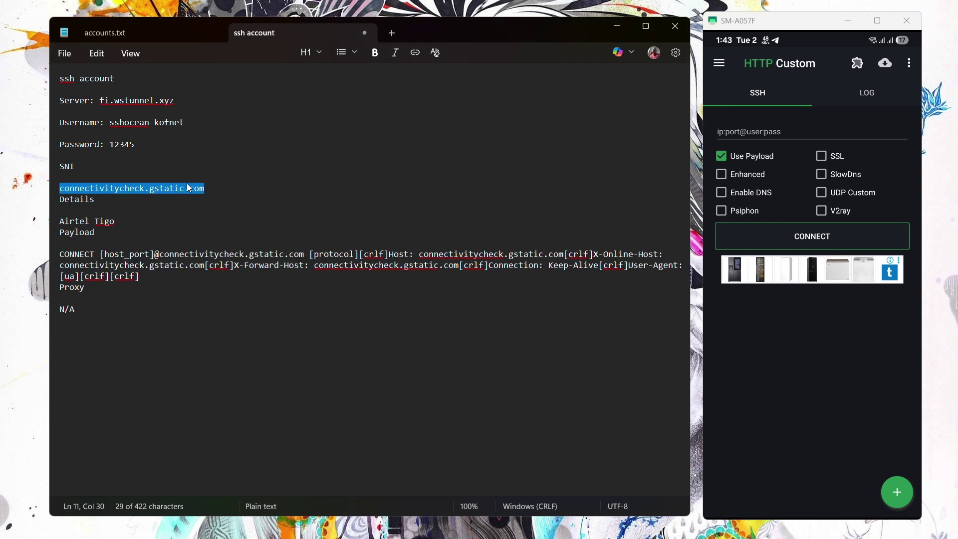
left_click(720, 66)
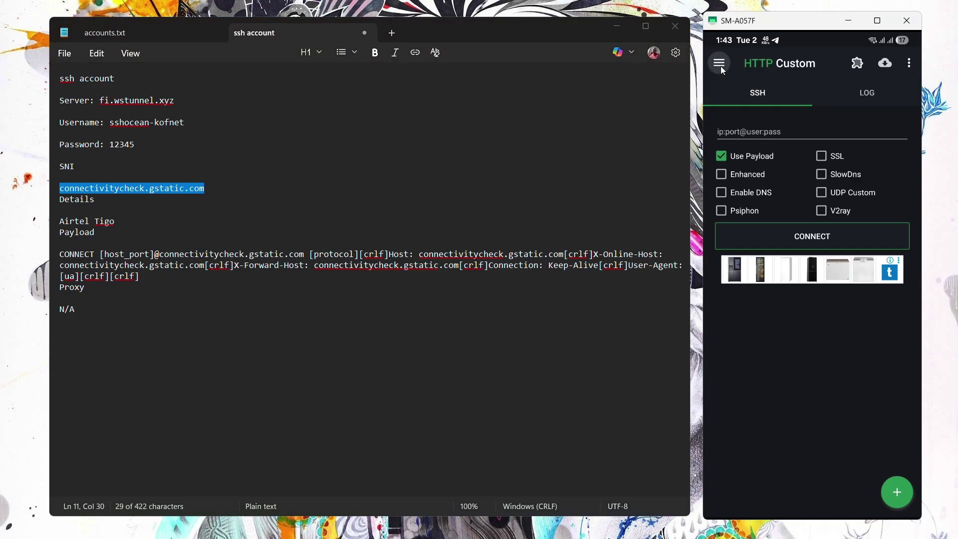
left_click(778, 236)
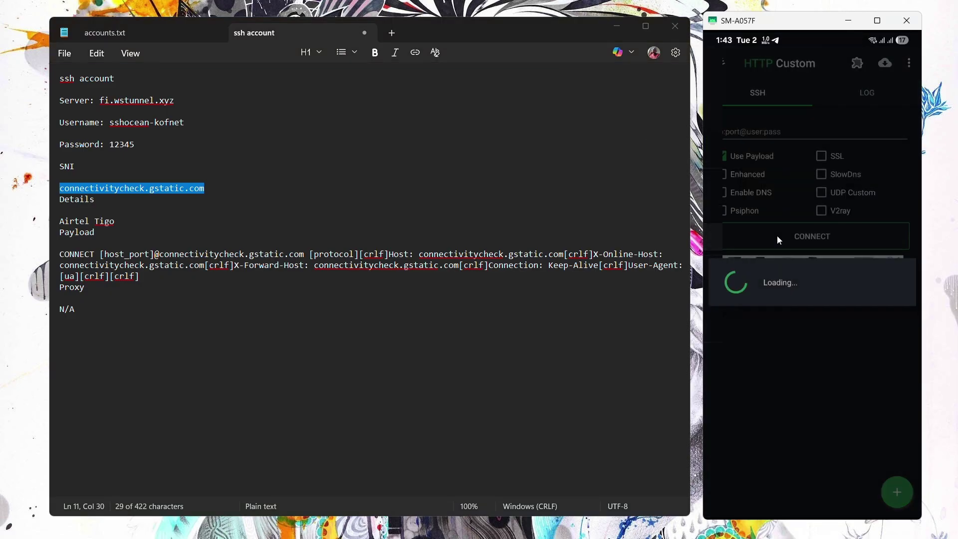
left_click(756, 283)
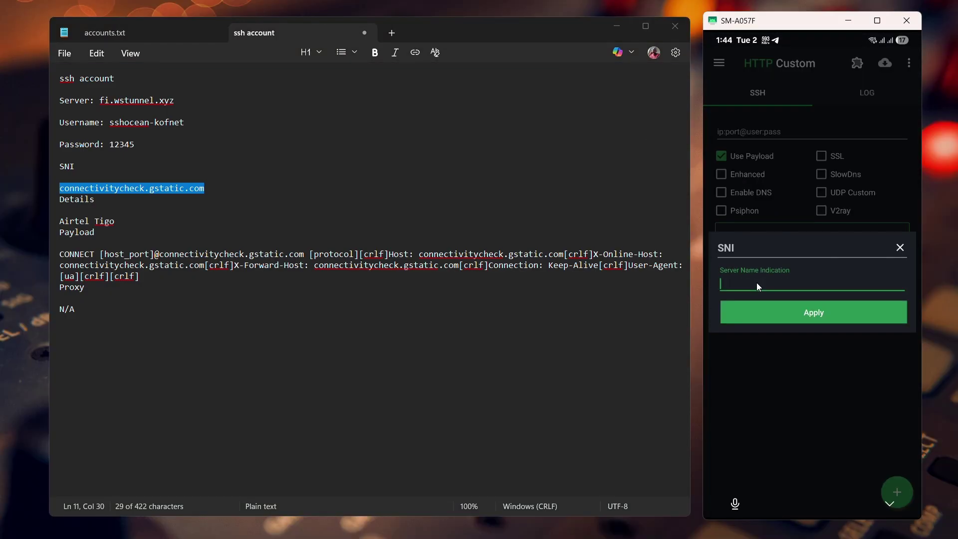
key("ctrl+v")
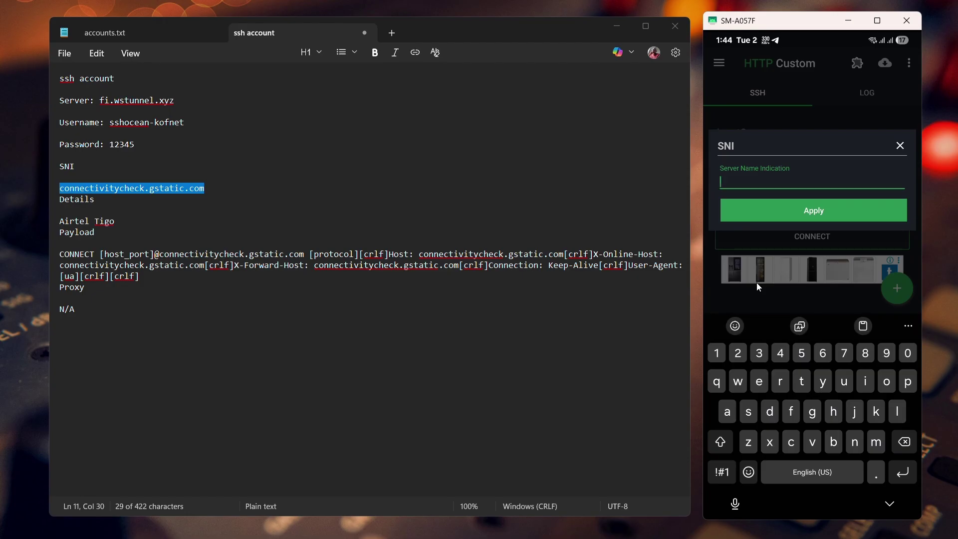
left_click(800, 212)
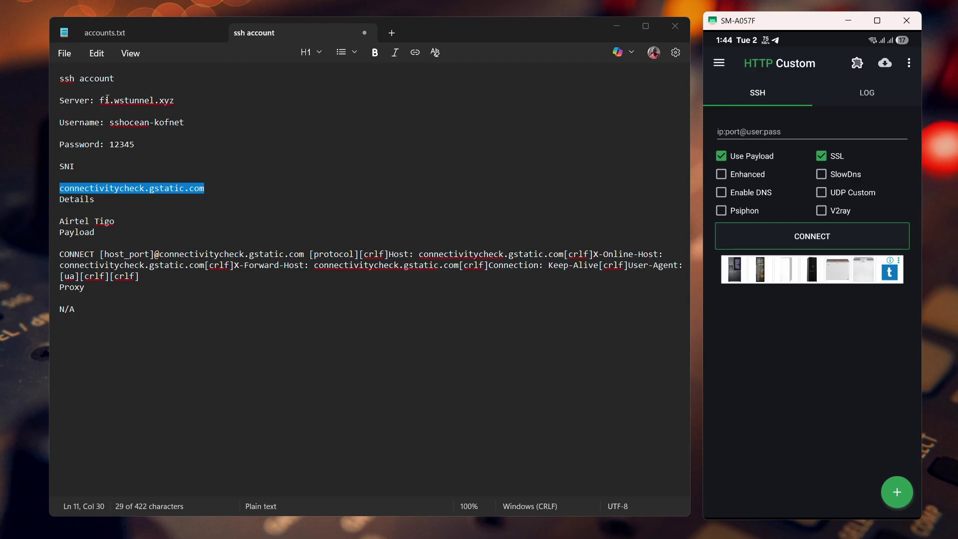
- Build the connection string from server fi.wstunnel.xyz, the port, the SSH username and password
left_click_drag(99, 100, 173, 101)
key("ctrl+c")
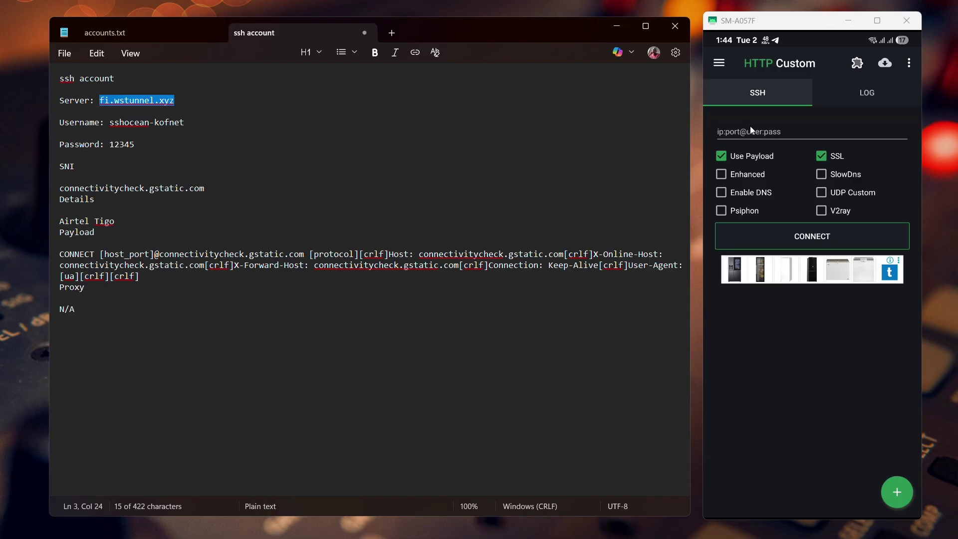
left_click(715, 132)
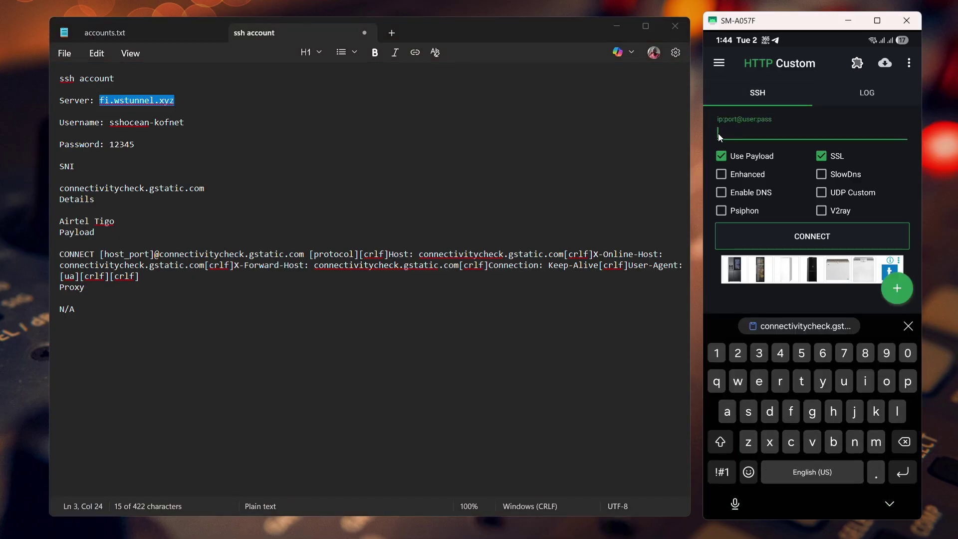
key("ctrl+v")
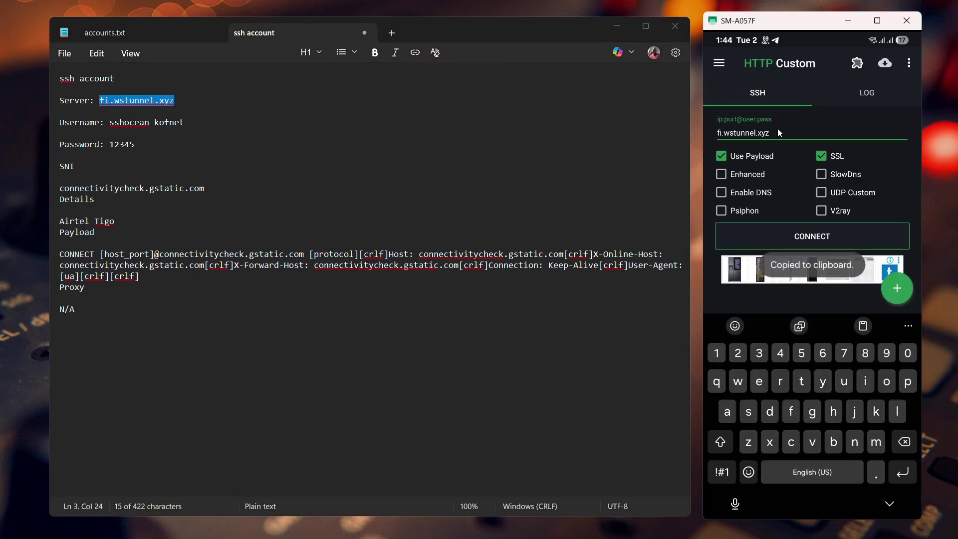
type(":80")
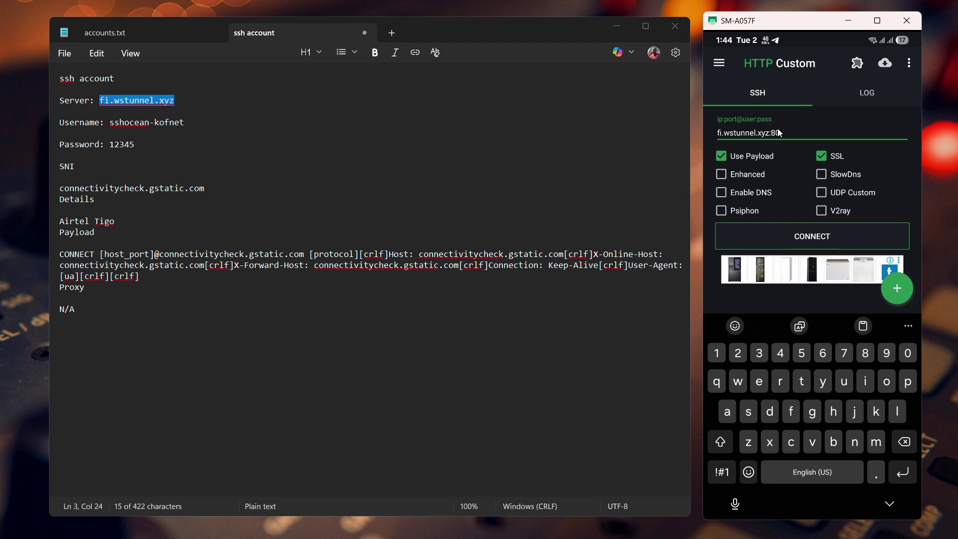
key("BackSpace")
key("BackSpace")
type("443")
type("@")
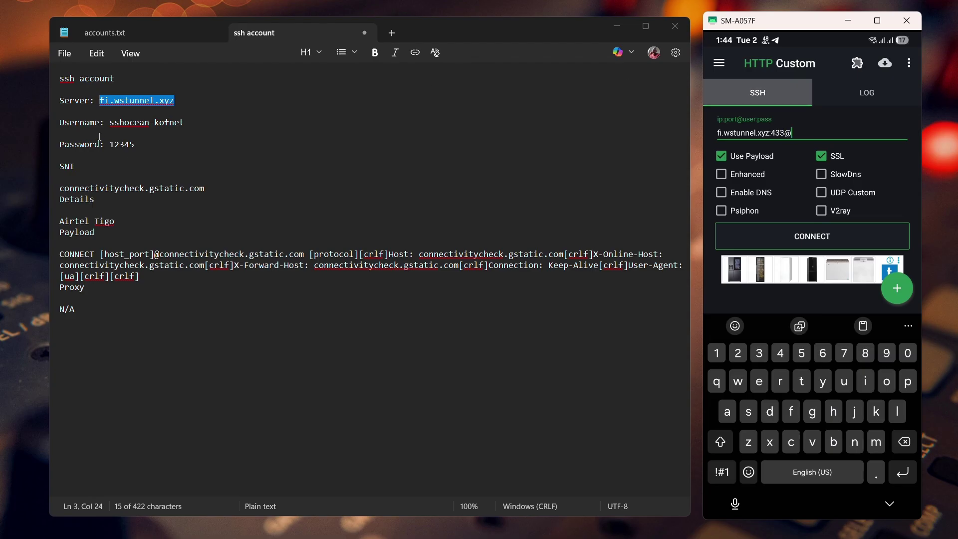
left_click_drag(111, 123, 185, 121)
key("ctrl+c")
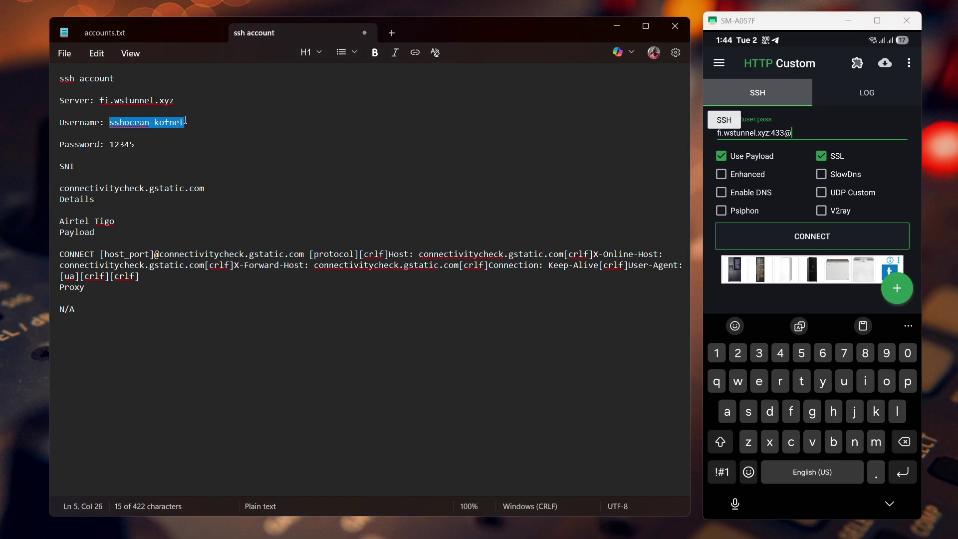
left_click(818, 131)
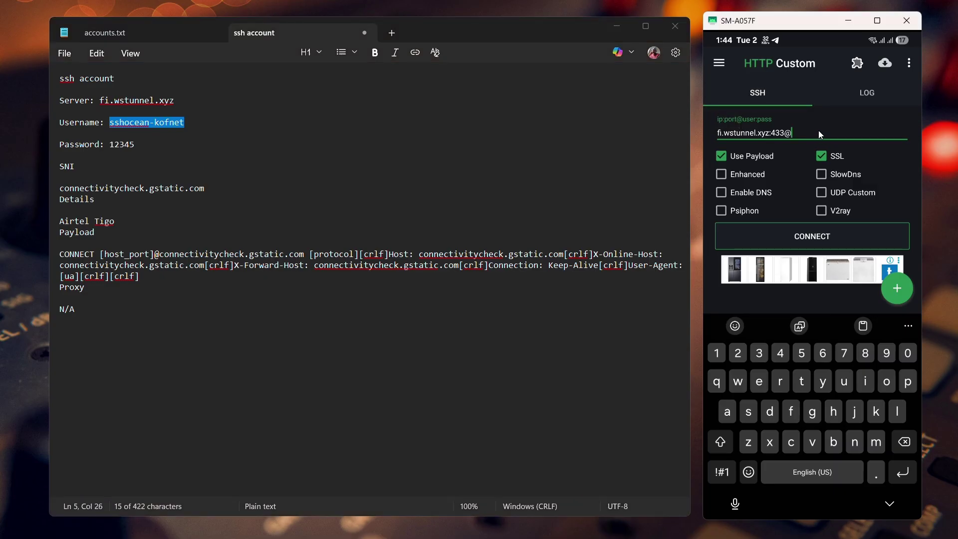
key("ctrl+v")
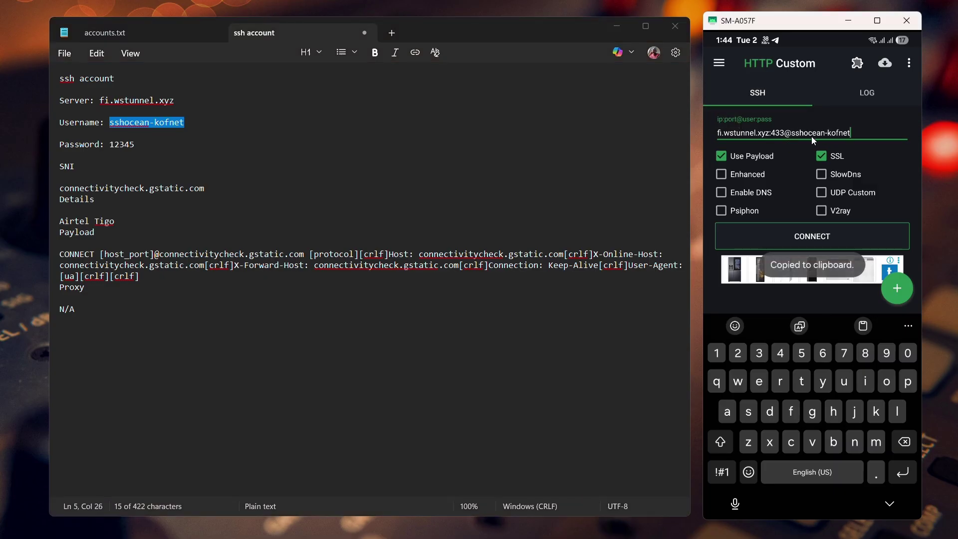
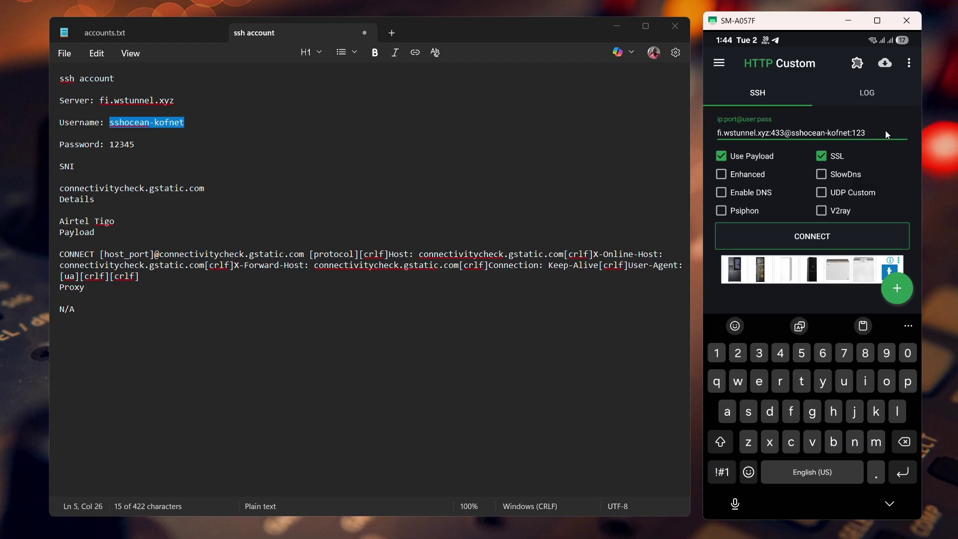
- Start the SSH connection, check its log, then cancel the failing attempt
left_click(842, 237)
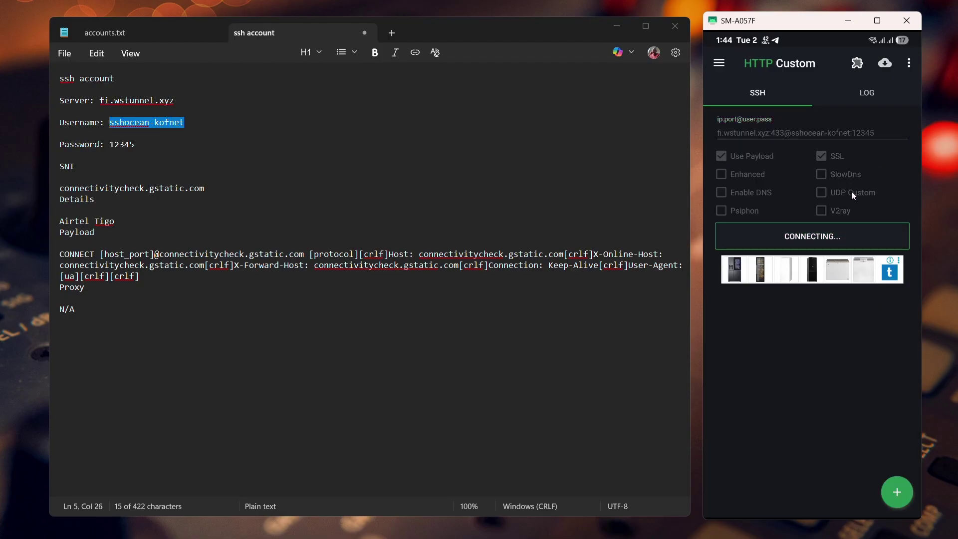
left_click(867, 94)
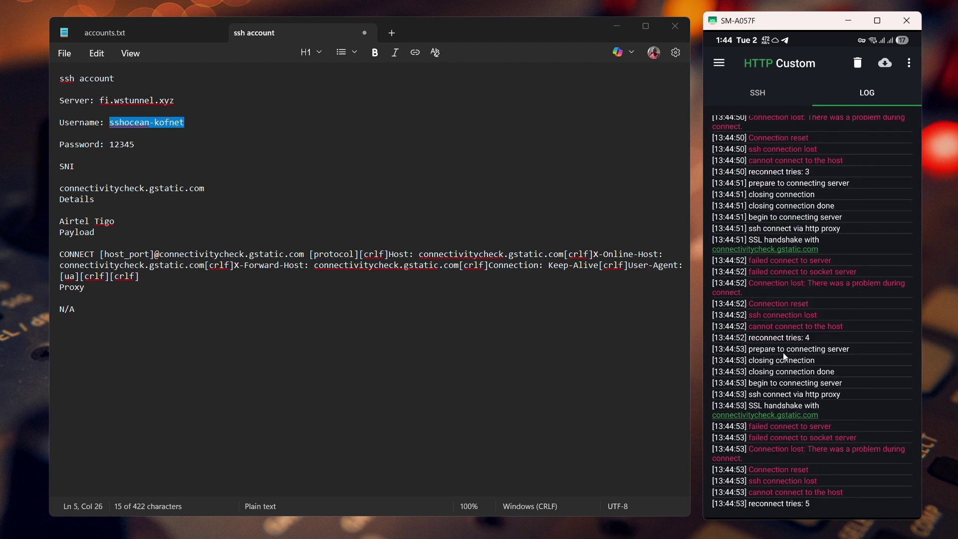
left_click(749, 92)
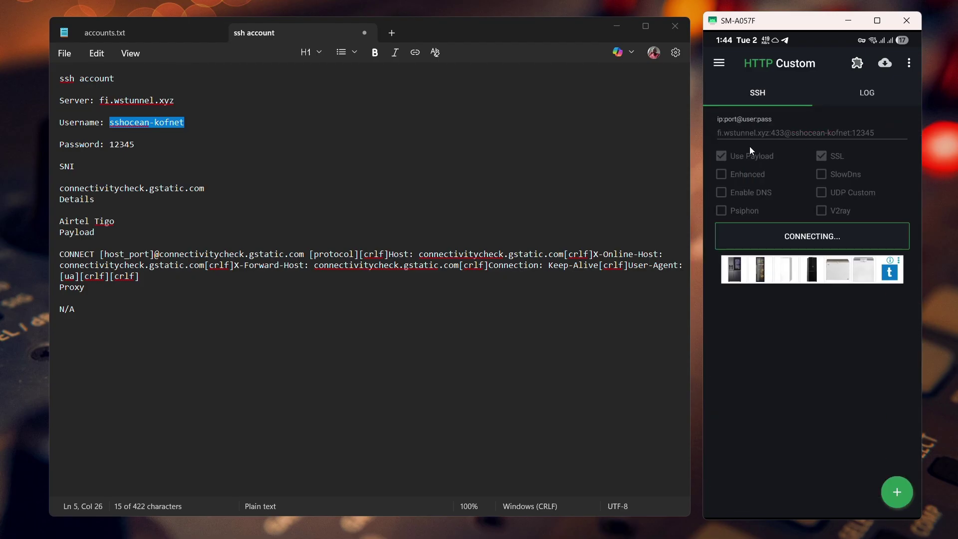
left_click(807, 241)
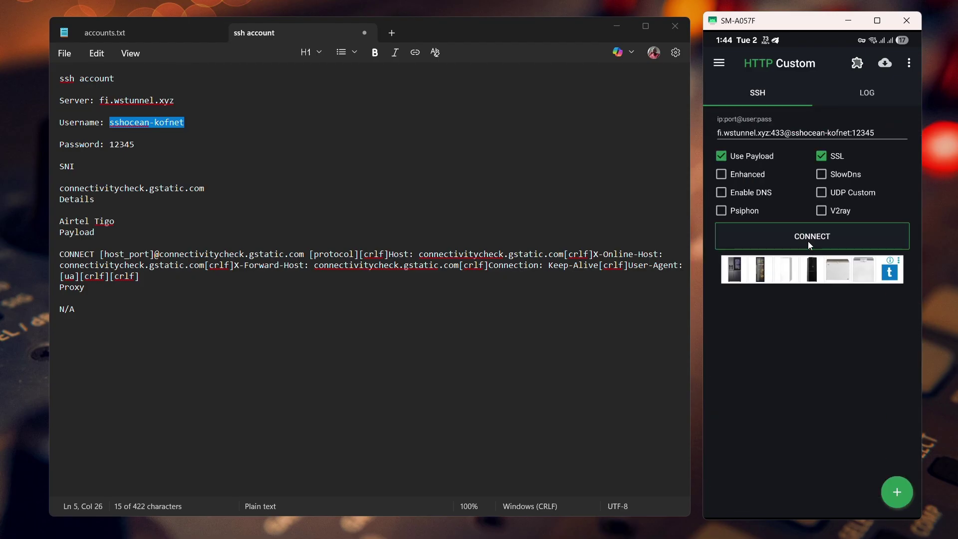
- Replace host fi.wstunnel.xyz with connectivitycheck.gstatic.com at the start of the connection string
left_click(768, 132)
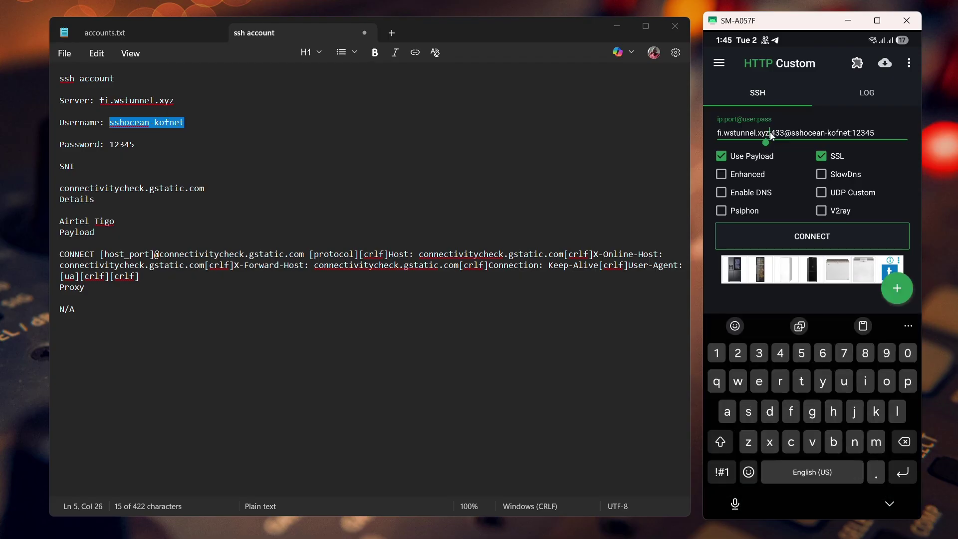
left_click(746, 134)
left_click(768, 135)
key("BackSpace")
key("BackSpace")
key("BackSpace")
key("BackSpace")
key("BackSpace")
key("BackSpace")
key("BackSpace")
key("BackSpace")
key("BackSpace")
key("BackSpace")
key("BackSpace")
key("BackSpace")
key("BackSpace")
key("BackSpace")
key("BackSpace")
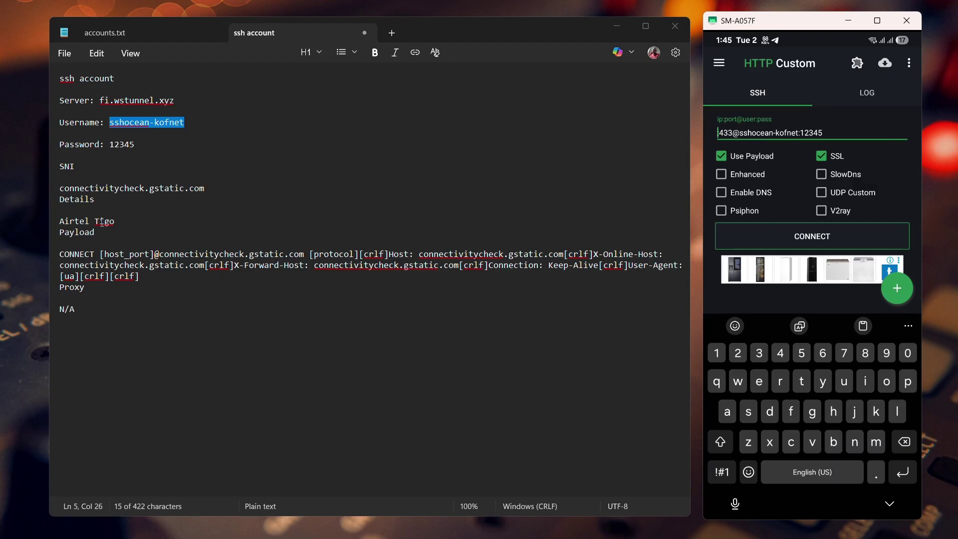
left_click_drag(205, 188, 56, 187)
key("ctrl+c")
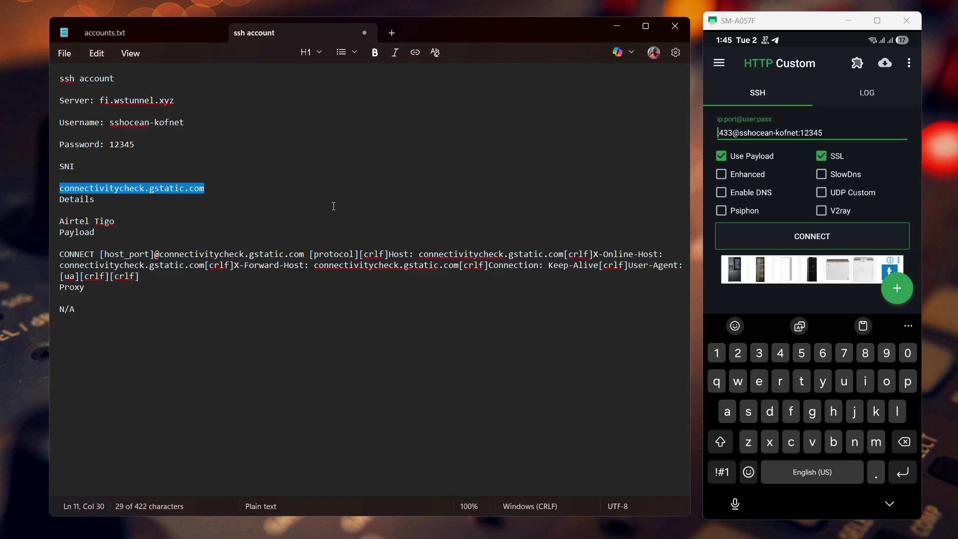
left_click(716, 134)
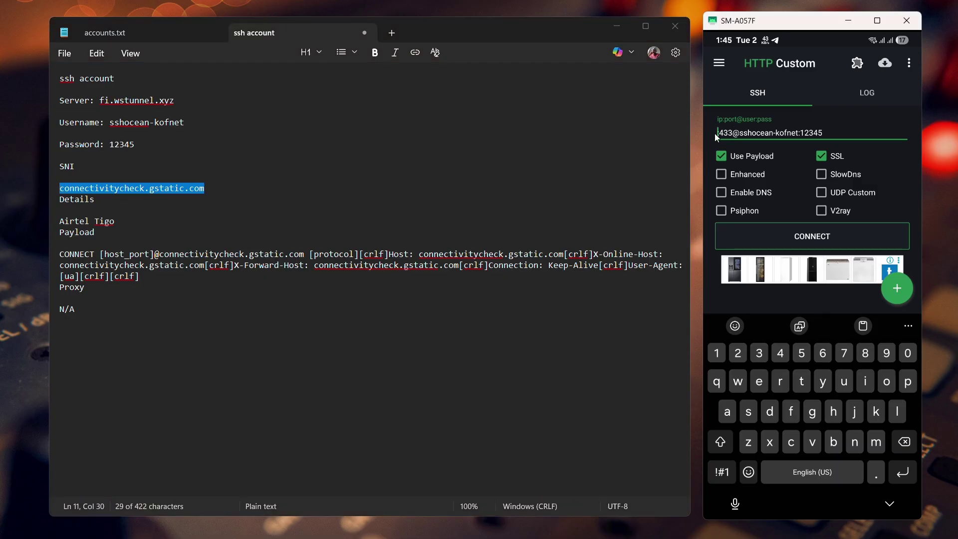
key("ctrl+v")
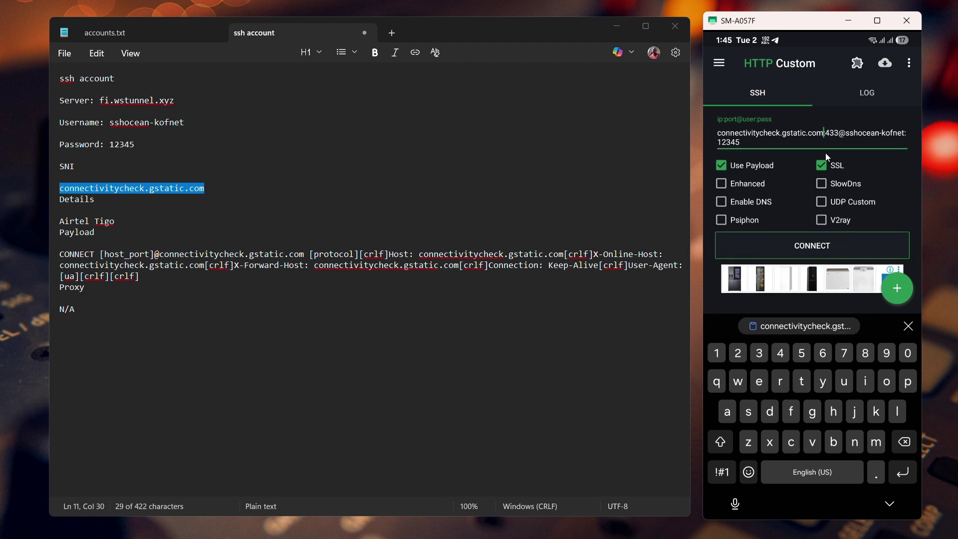
- Change the SNI to fi.wstunnel.xyz, apply it, and start a new connection
left_click(719, 63)
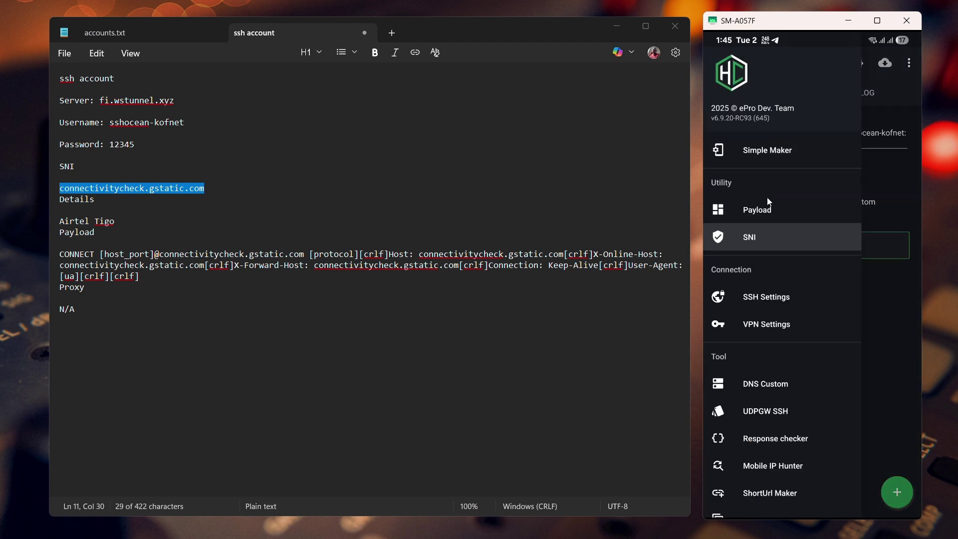
left_click(774, 235)
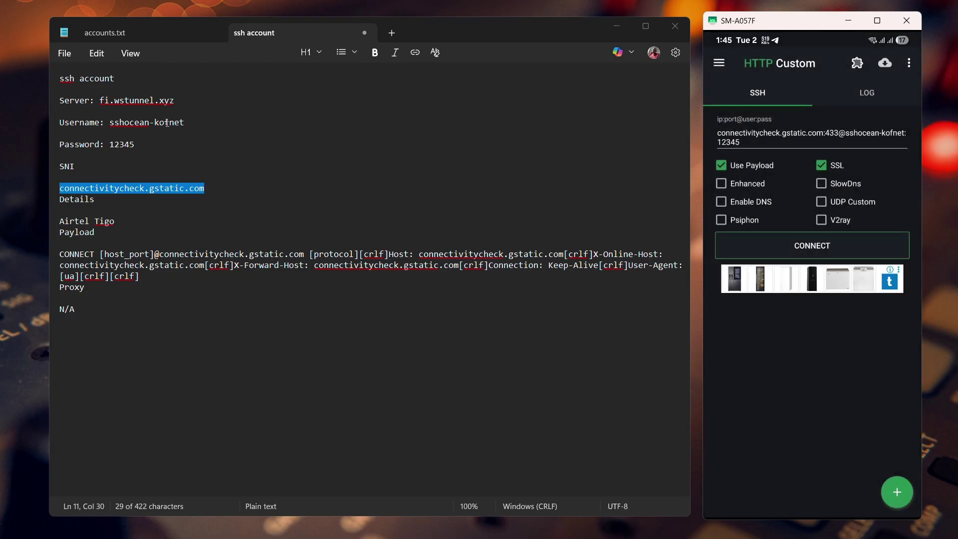
left_click_drag(179, 100, 99, 100)
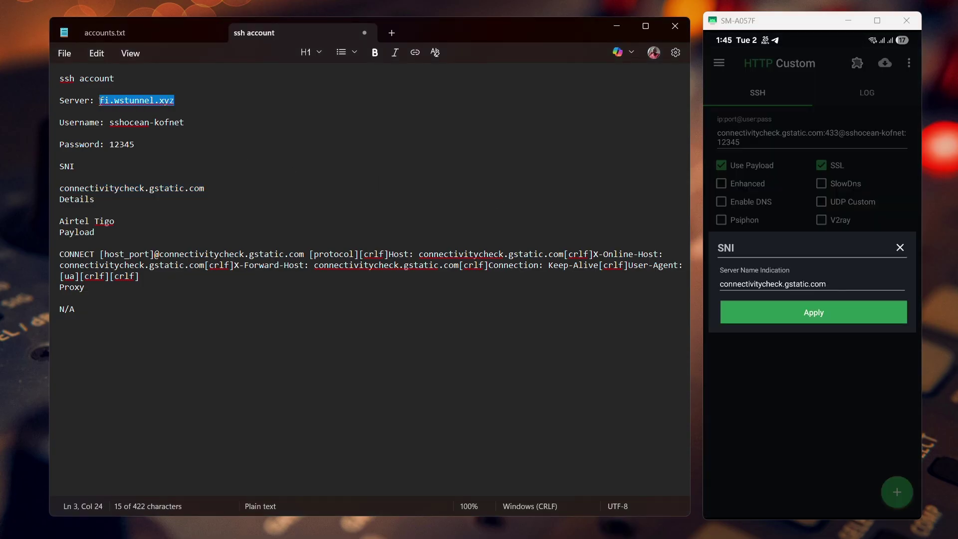
double_click(771, 281)
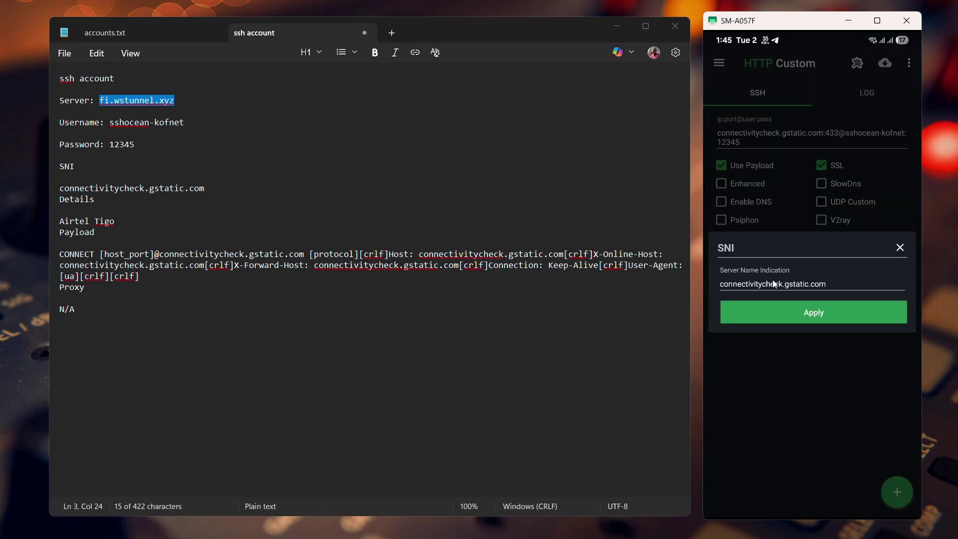
type("fi.wstunnel.xyz")
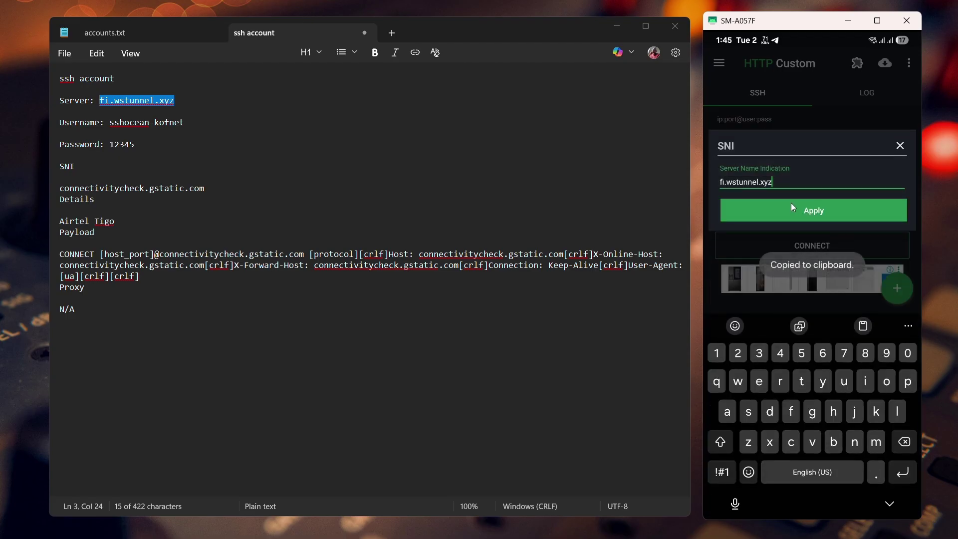
left_click(796, 203)
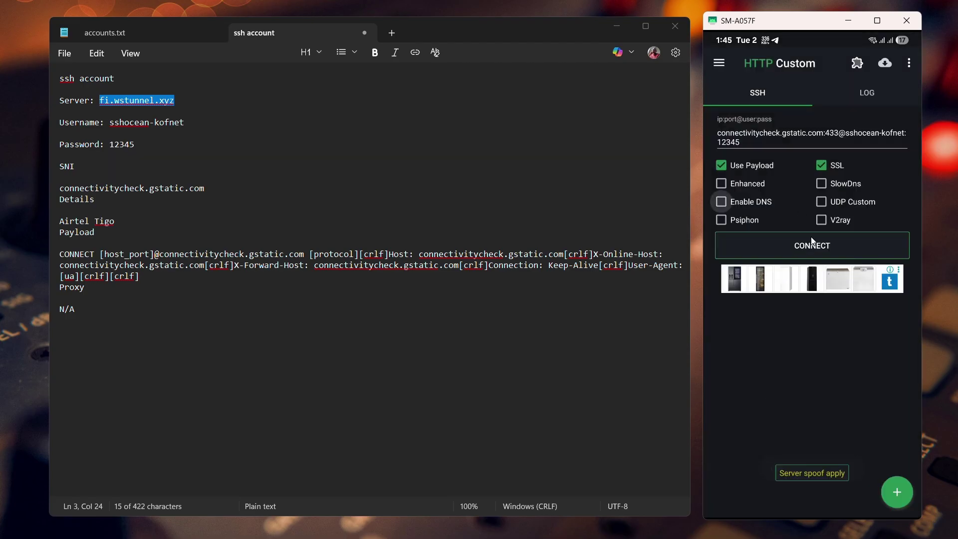
left_click(805, 246)
- Review the connection log, stop the failed attempt, and bring up the tools drawer
left_click(858, 92)
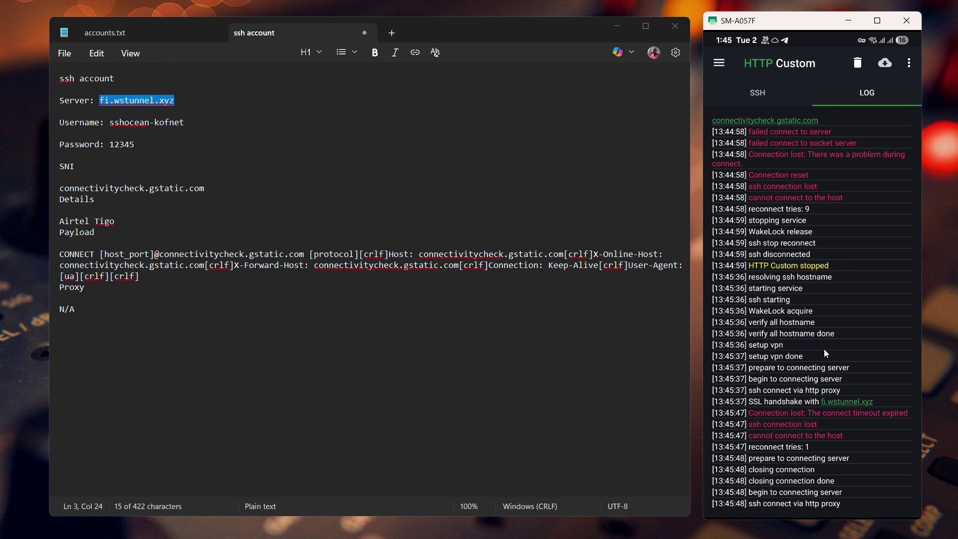
left_click(743, 92)
left_click(824, 249)
mouse_move(715, 537)
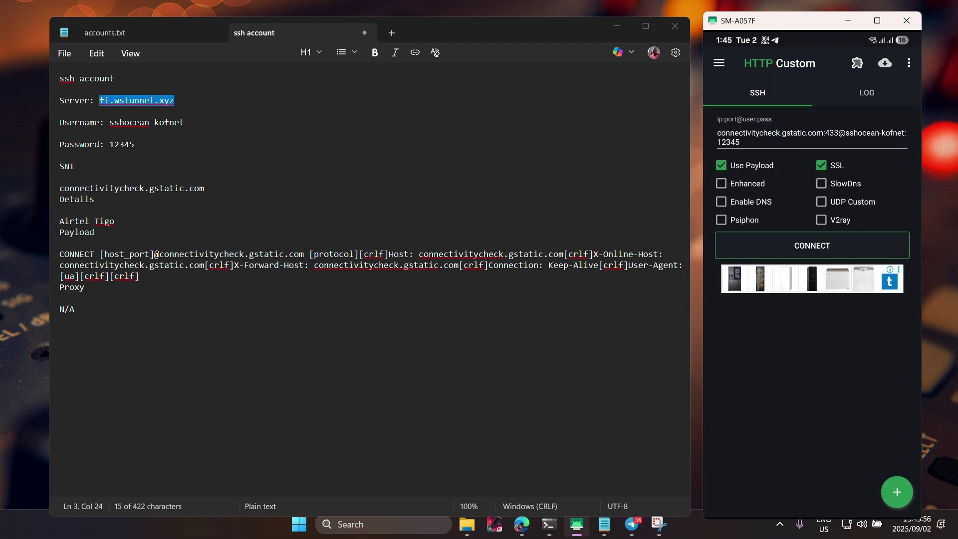
left_click(721, 63)
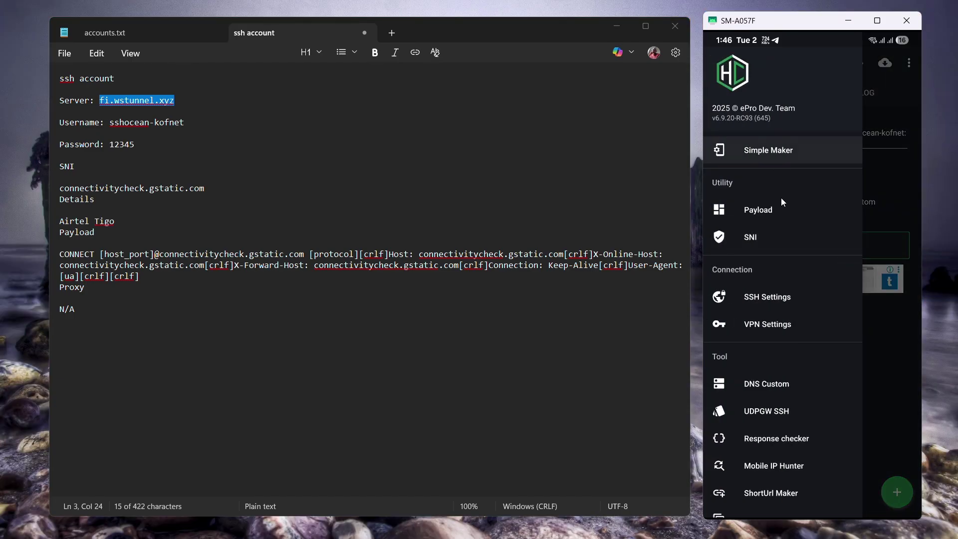
- Leave the Payload dialog's Remote Proxy empty, clearing a typed entry, and close the dialog
left_click(770, 208)
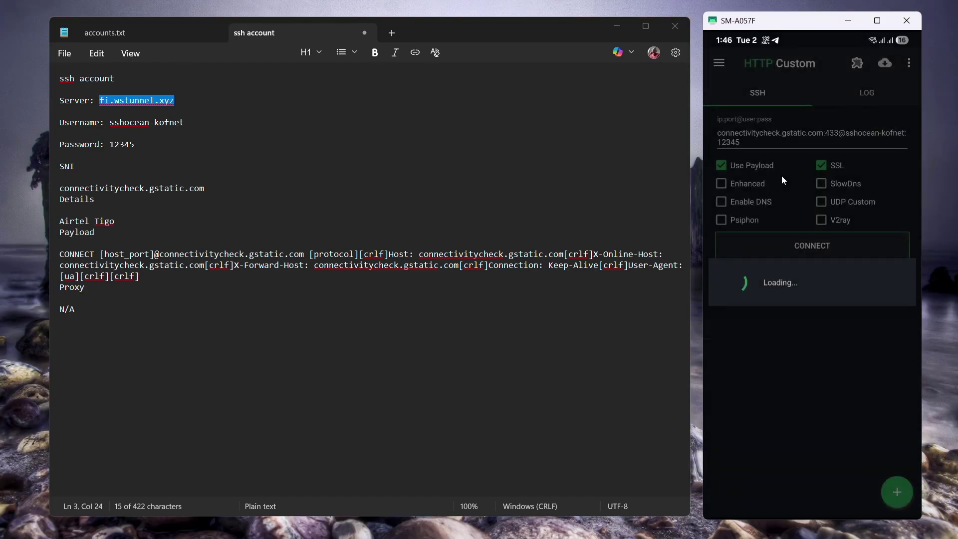
left_click(759, 323)
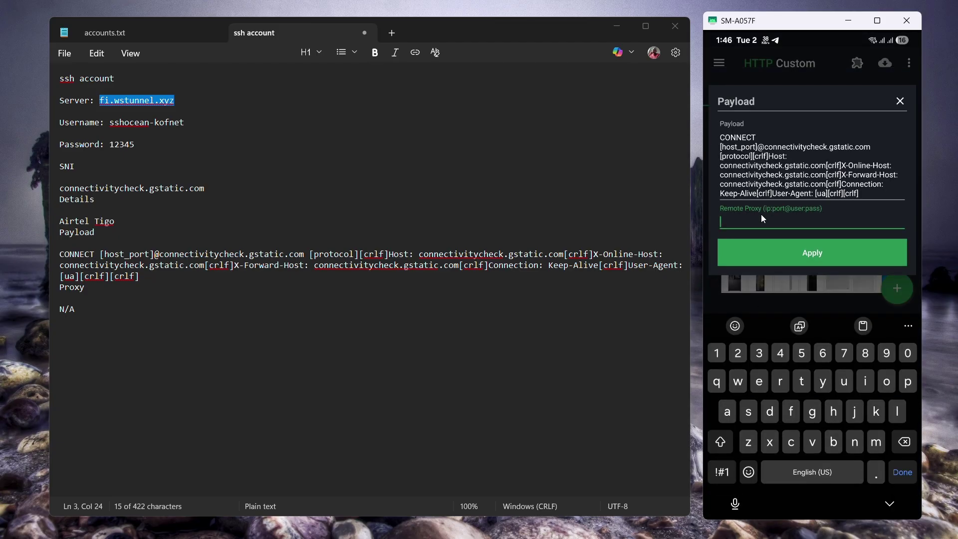
type("192")
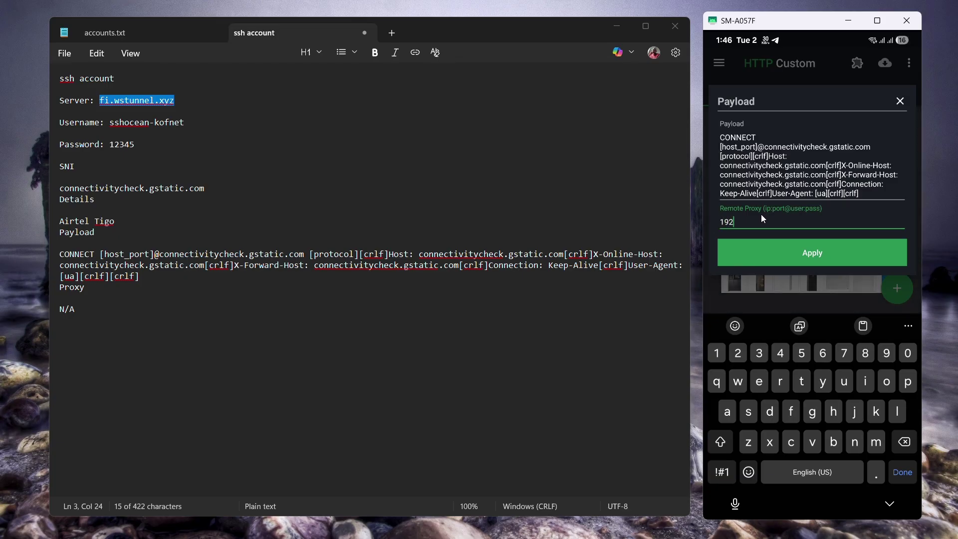
type(".546452:1")
key("BackSpace")
key("BackSpace")
key("BackSpace")
key("BackSpace")
key("BackSpace")
key("BackSpace")
key("BackSpace")
key("BackSpace")
key("BackSpace")
key("BackSpace")
key("BackSpace")
key("BackSpace")
key("BackSpace")
key("BackSpace")
key("BackSpace")
left_click(903, 99)
left_click(902, 98)
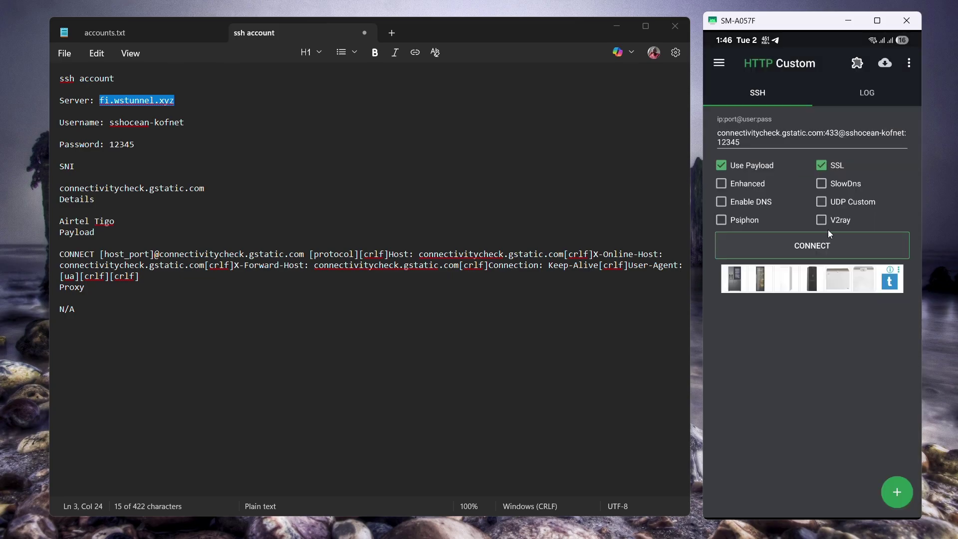